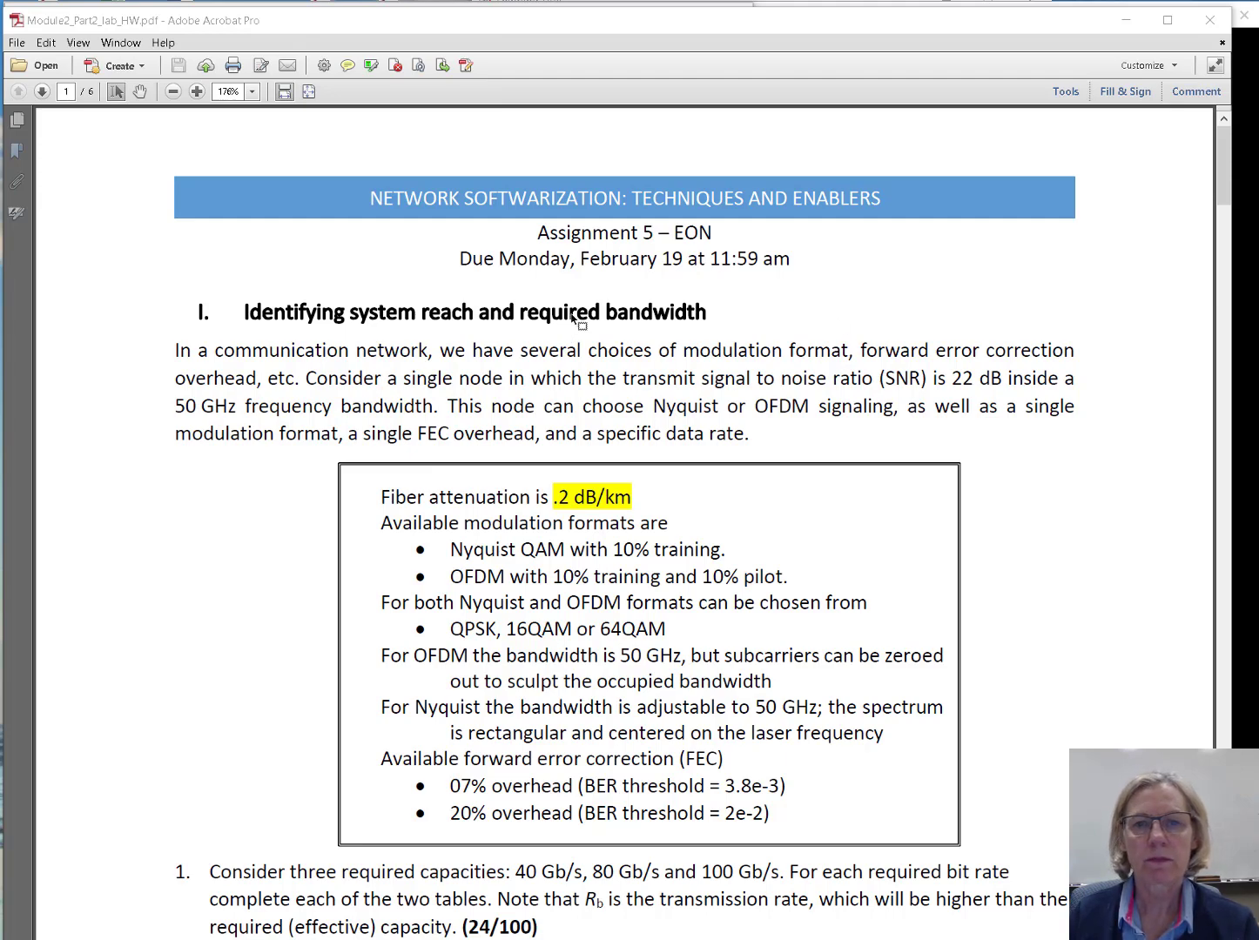
Scroll the homework PDF down to the FEC thresholds box and the empty Nyquist table.
scroll(558, 349, "down", 2)
scroll(556, 352, "down", 5)
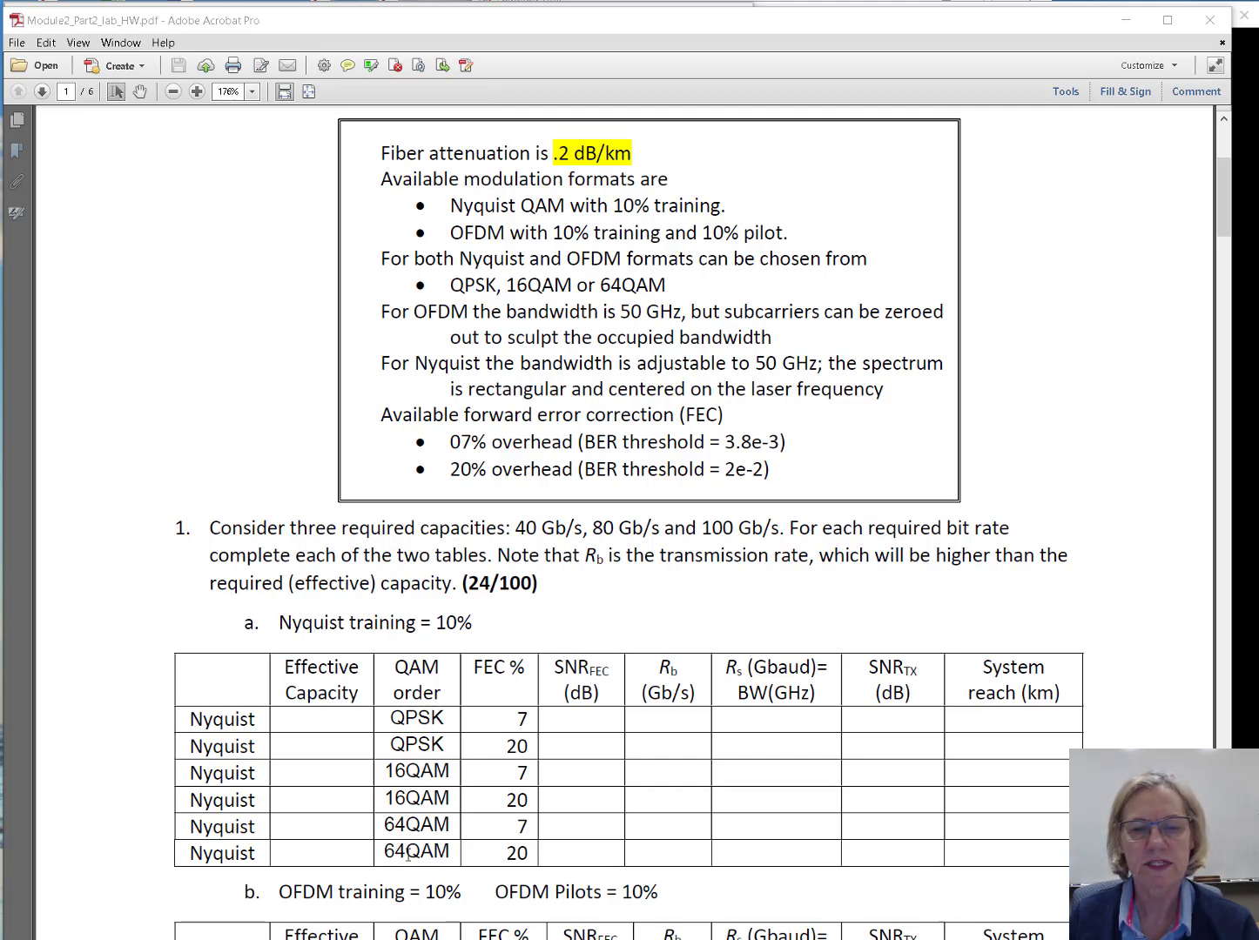
scroll(406, 848, "down", 3)
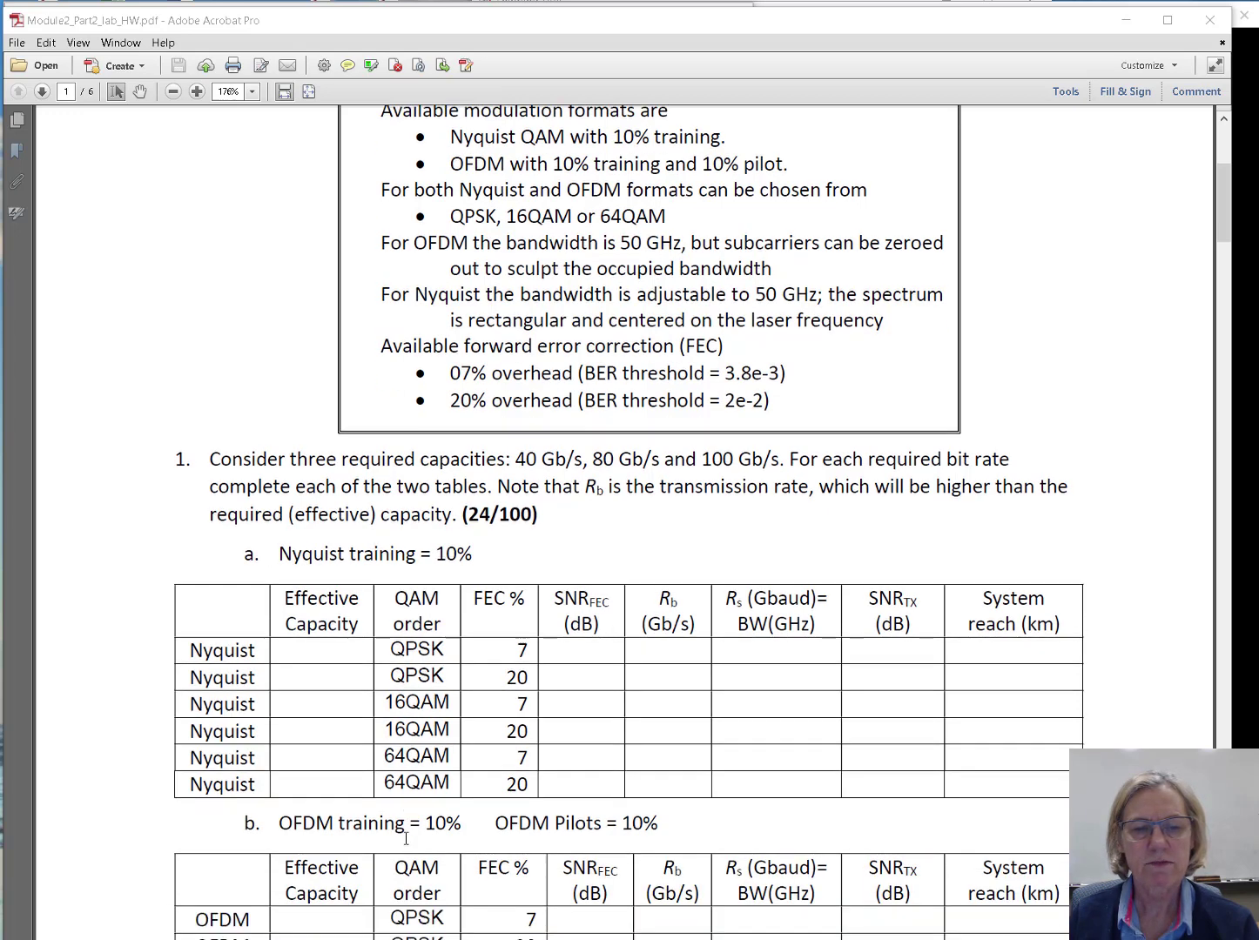
scroll(406, 838, "down", 1)
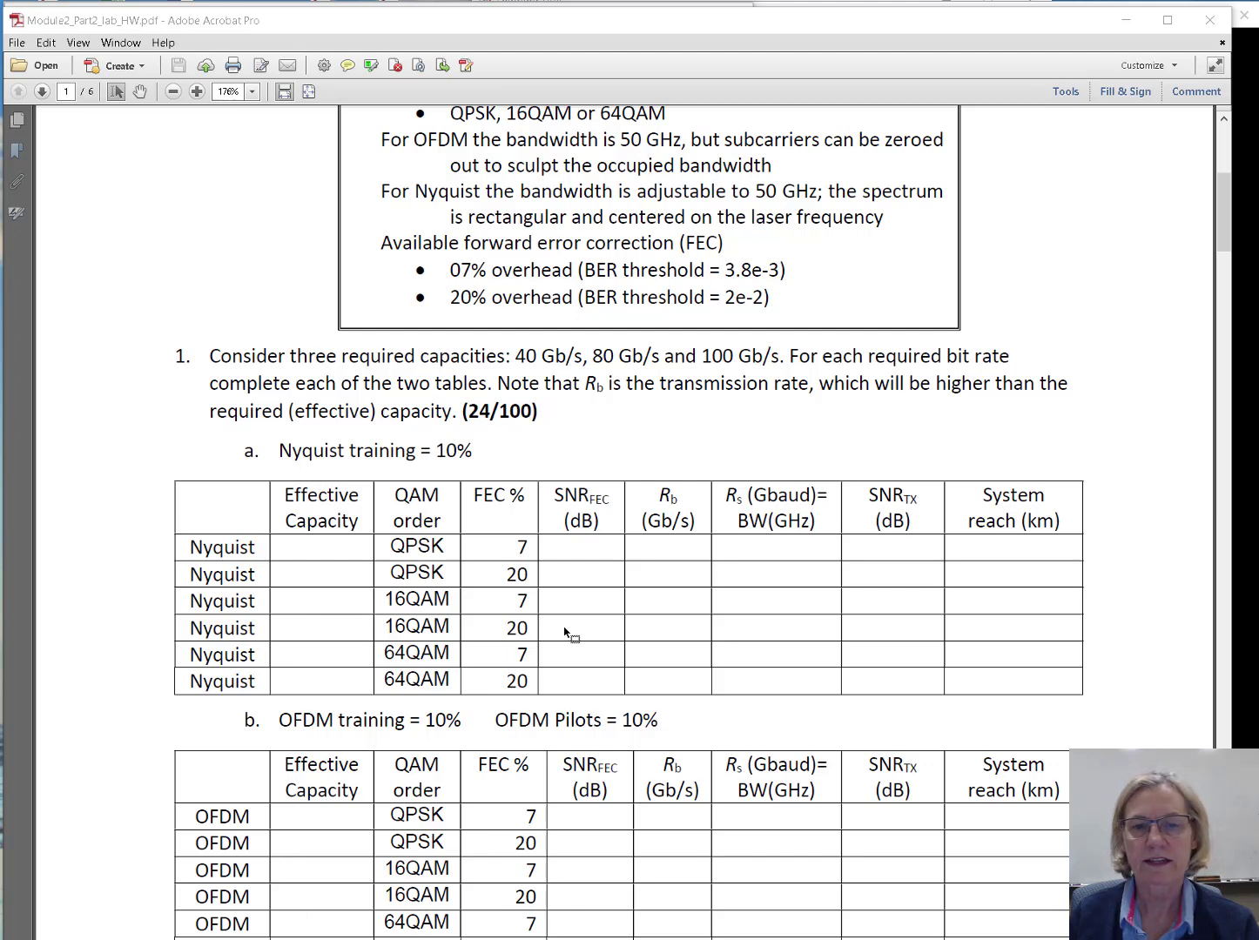
scroll(567, 636, "up", 1)
scroll(567, 635, "up", 3)
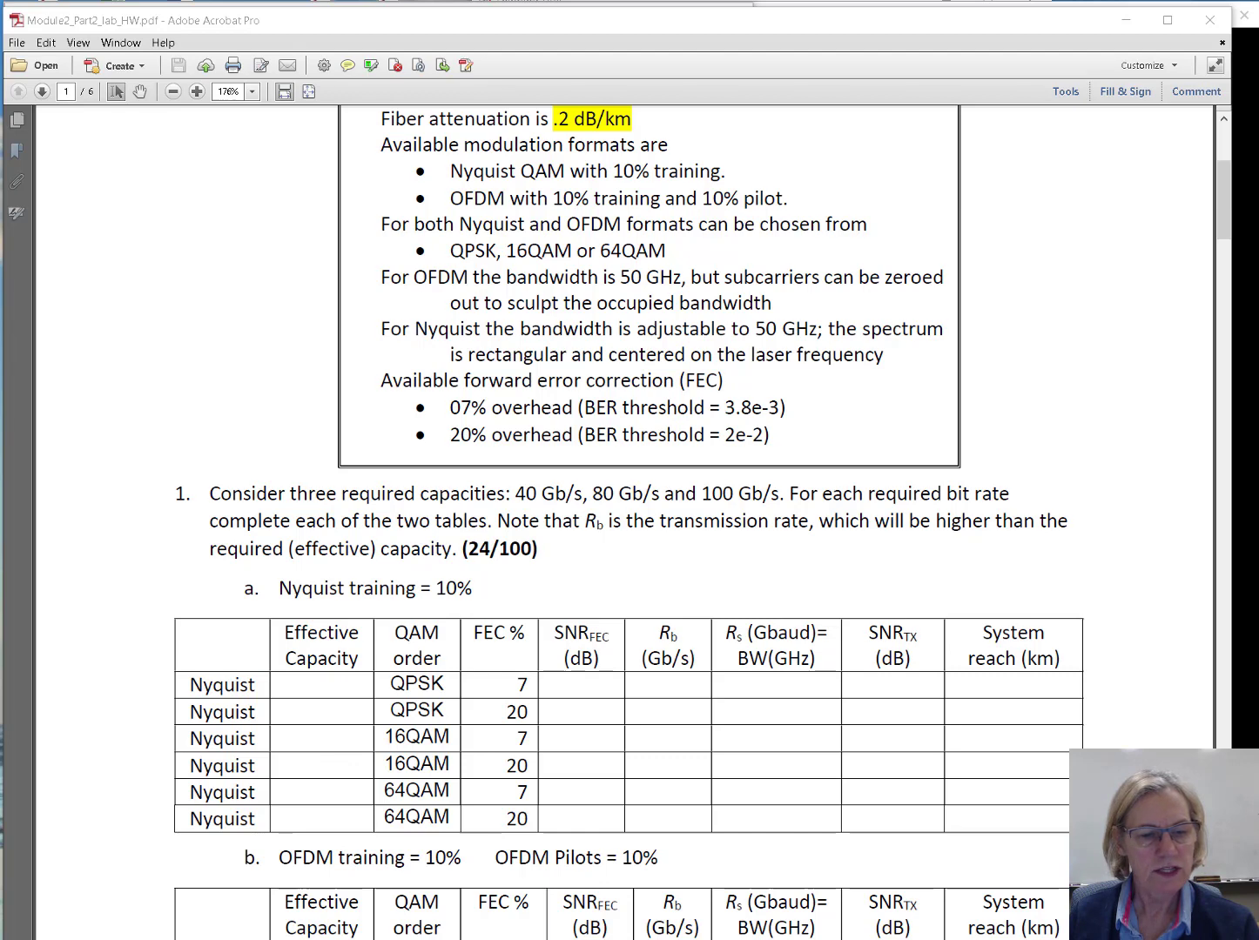
Check the required-SNR slide, then select the '20% overhead (BER threshold = 2e-2)' bullet in the PDF.
key("alt+Tab")
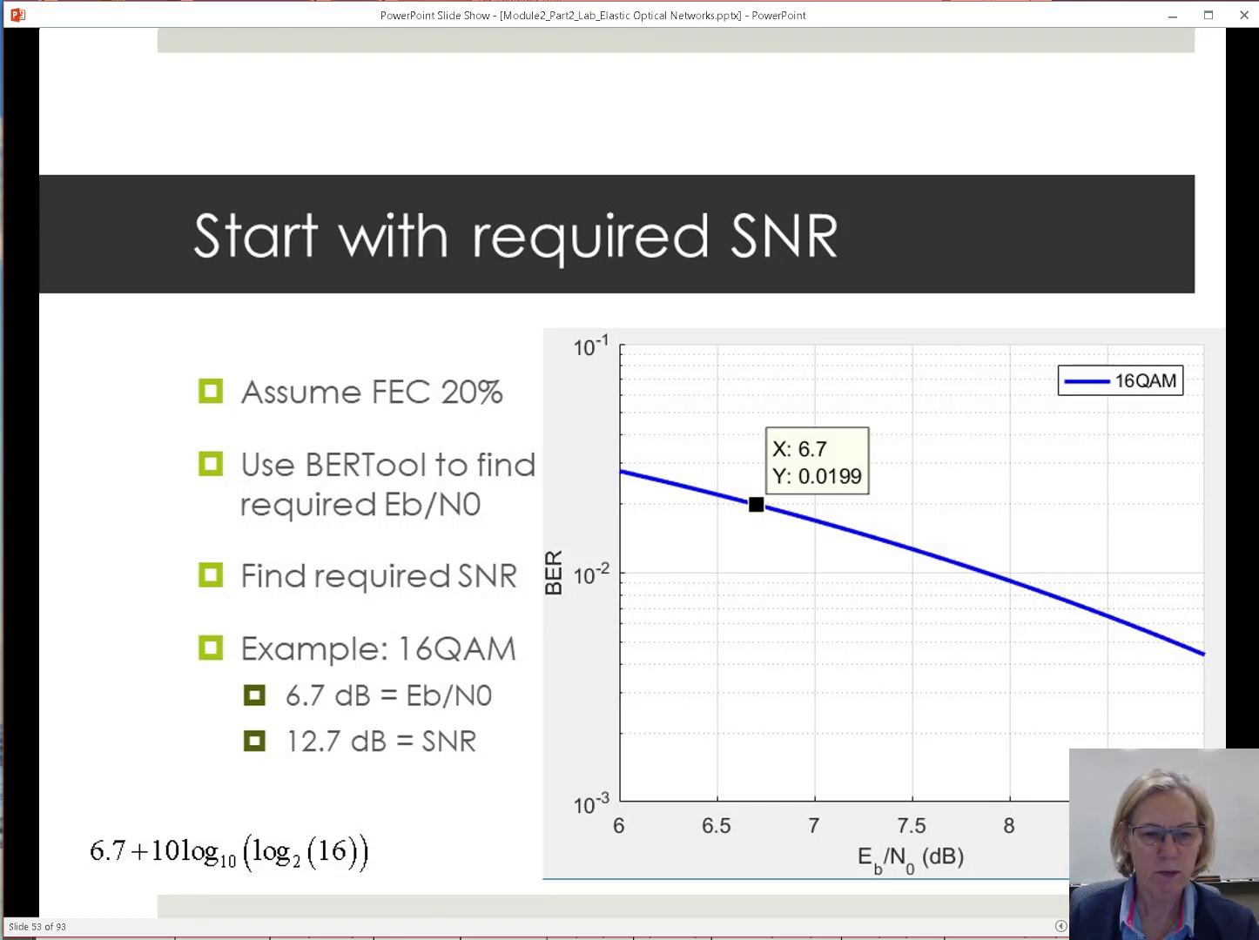
key("alt+Tab")
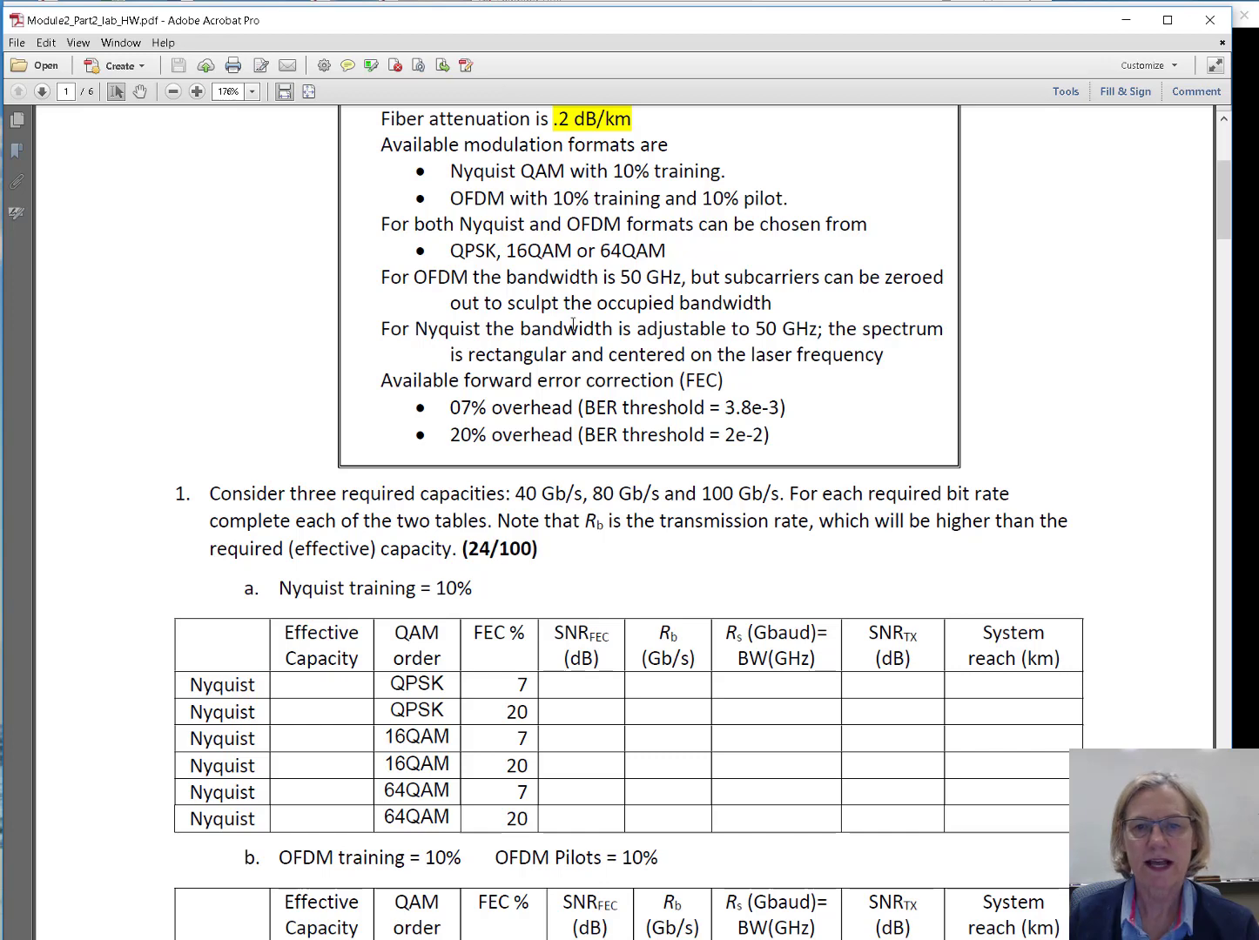
left_click_drag(449, 438, 779, 441)
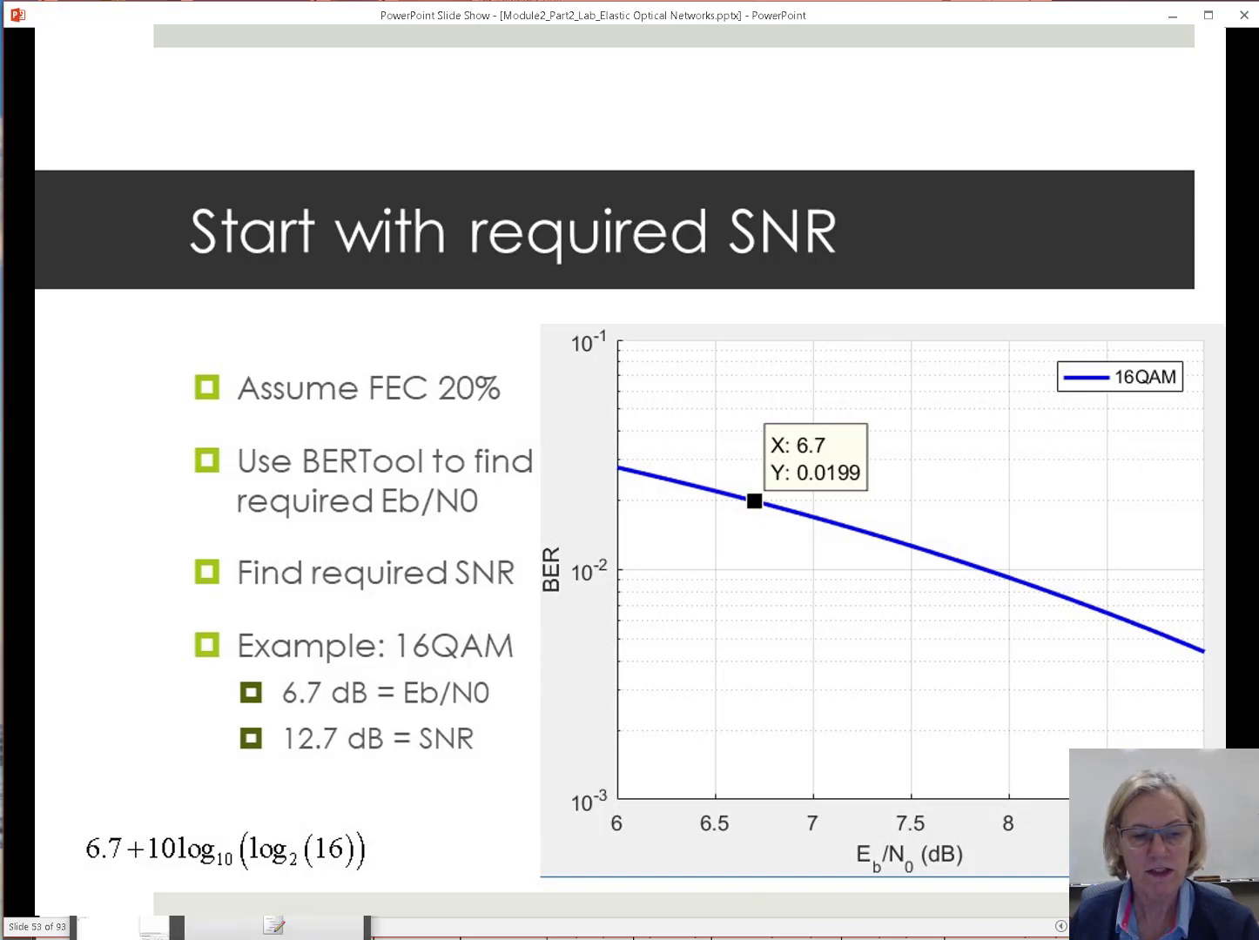
Launch the Bit Error Rate Analysis Tool with the bertool command in MATLAB.
left_click(130, 933)
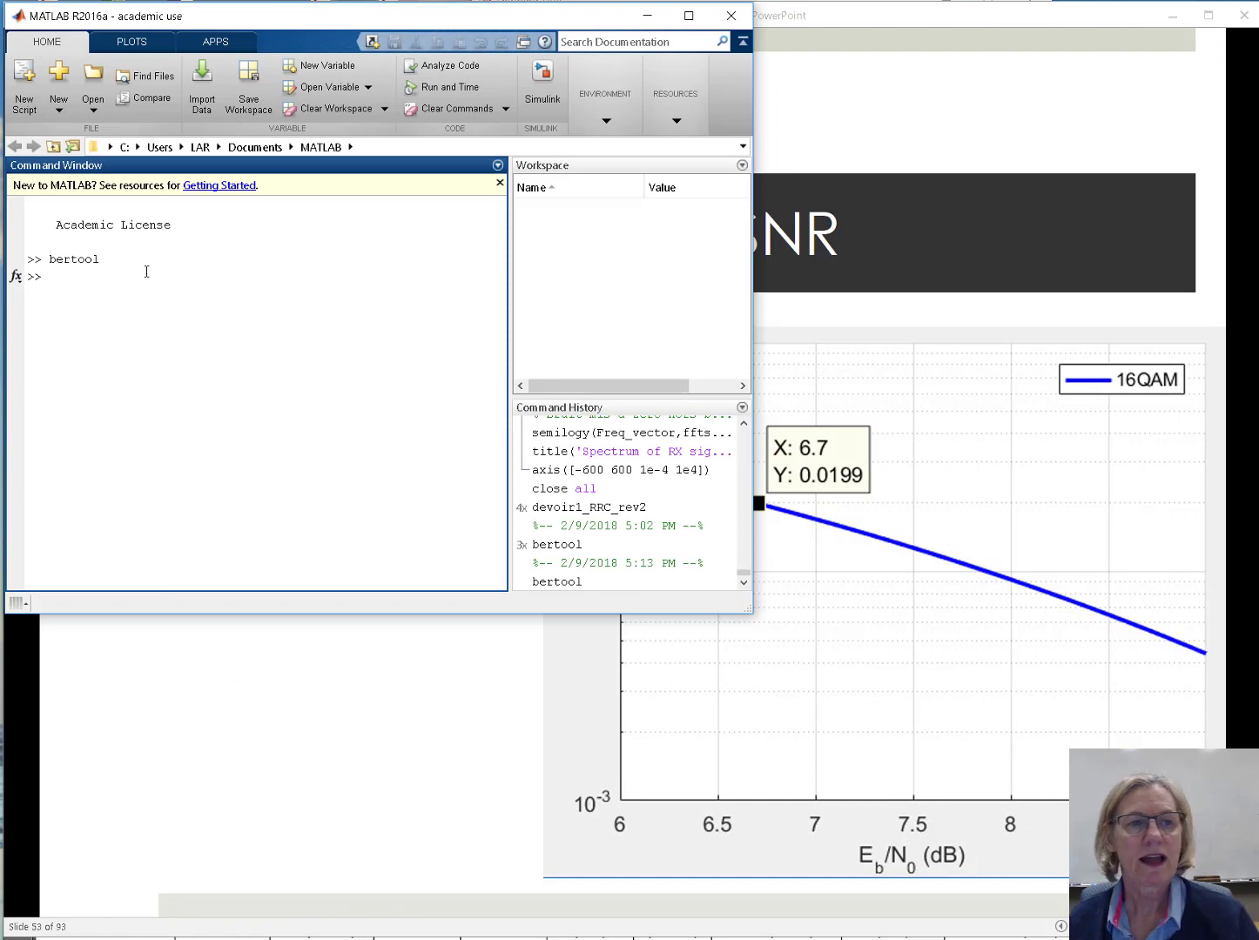
type("bber")
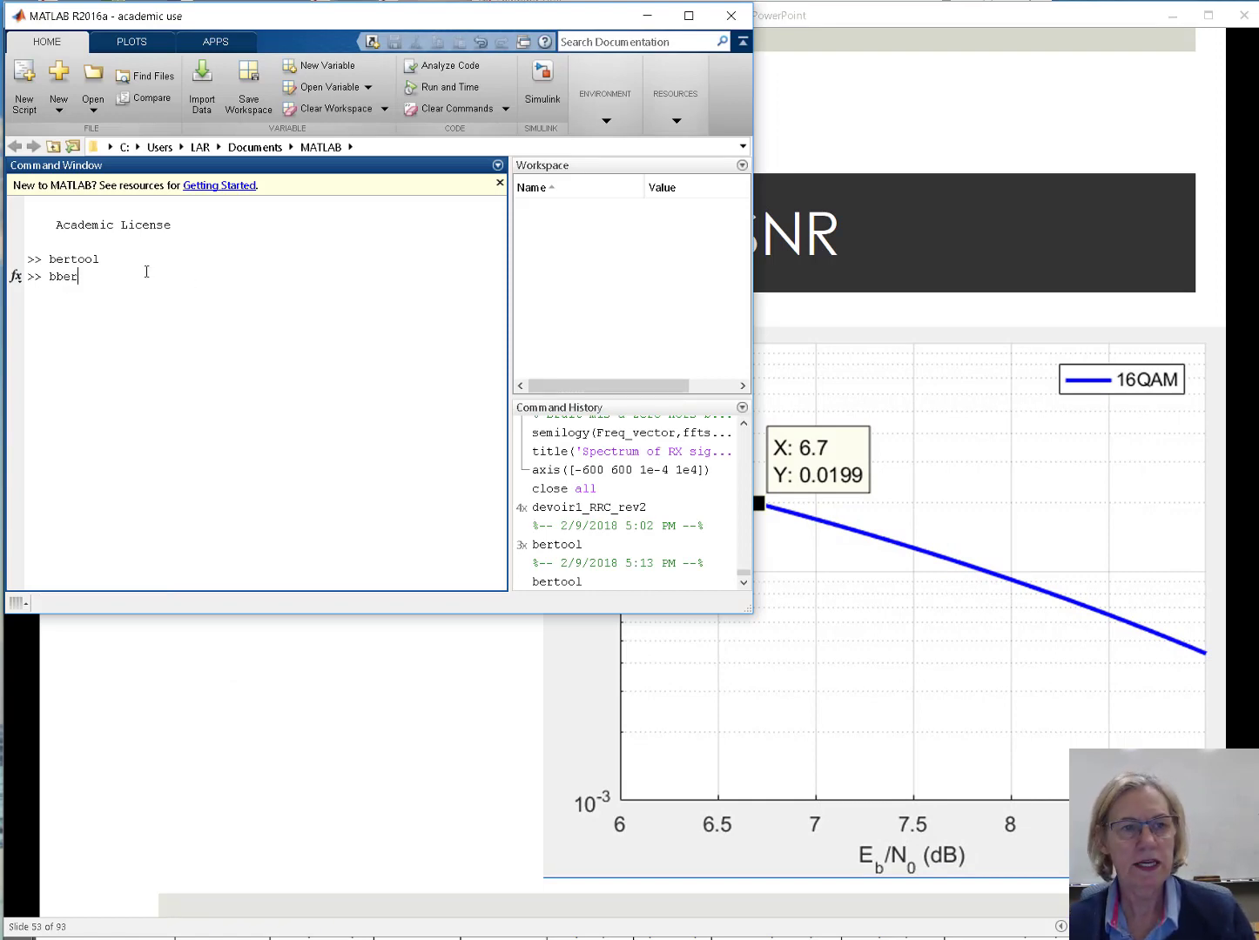
key("BackSpace")
key("BackSpace")
key("BackSpace")
type("ertool")
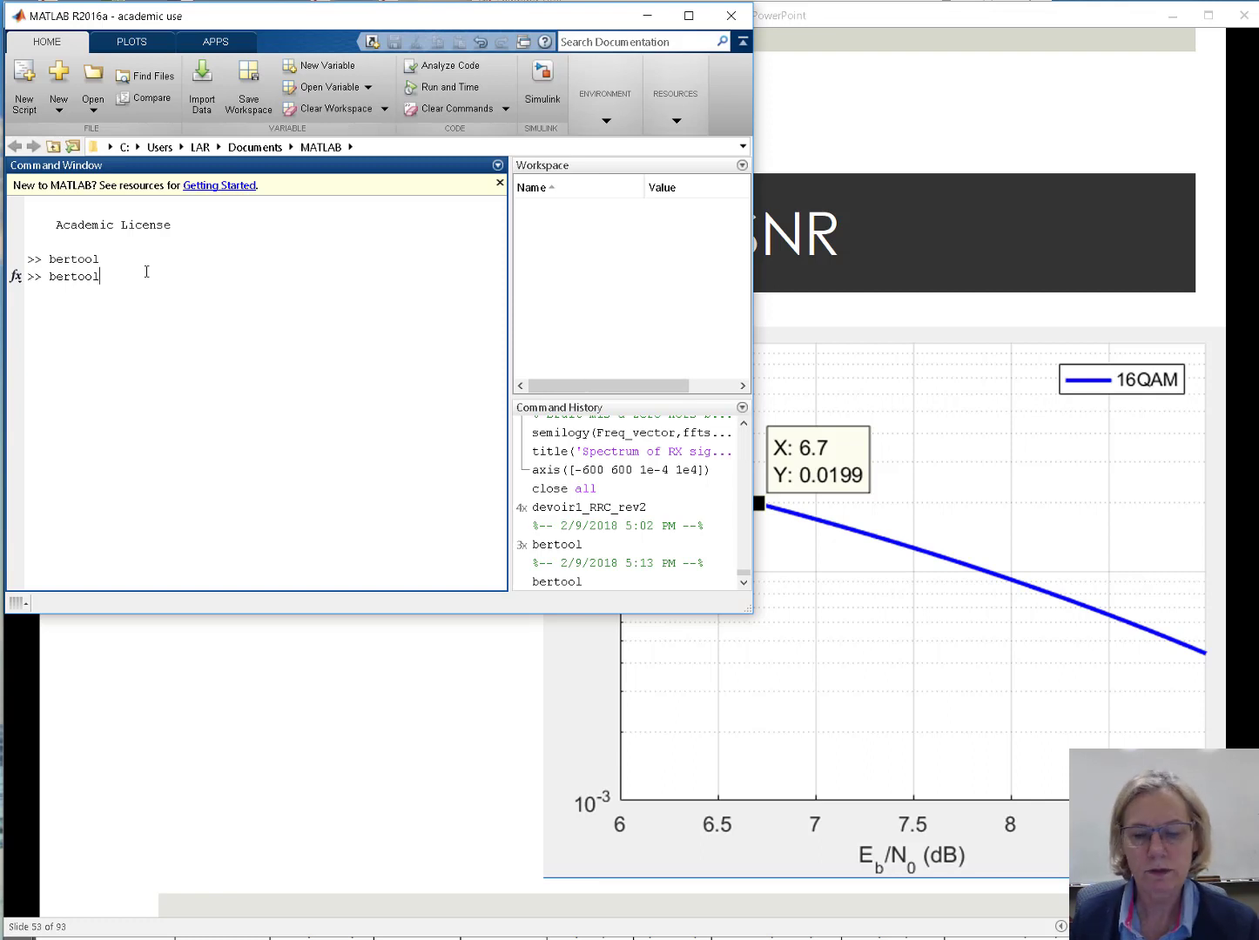
key("Return")
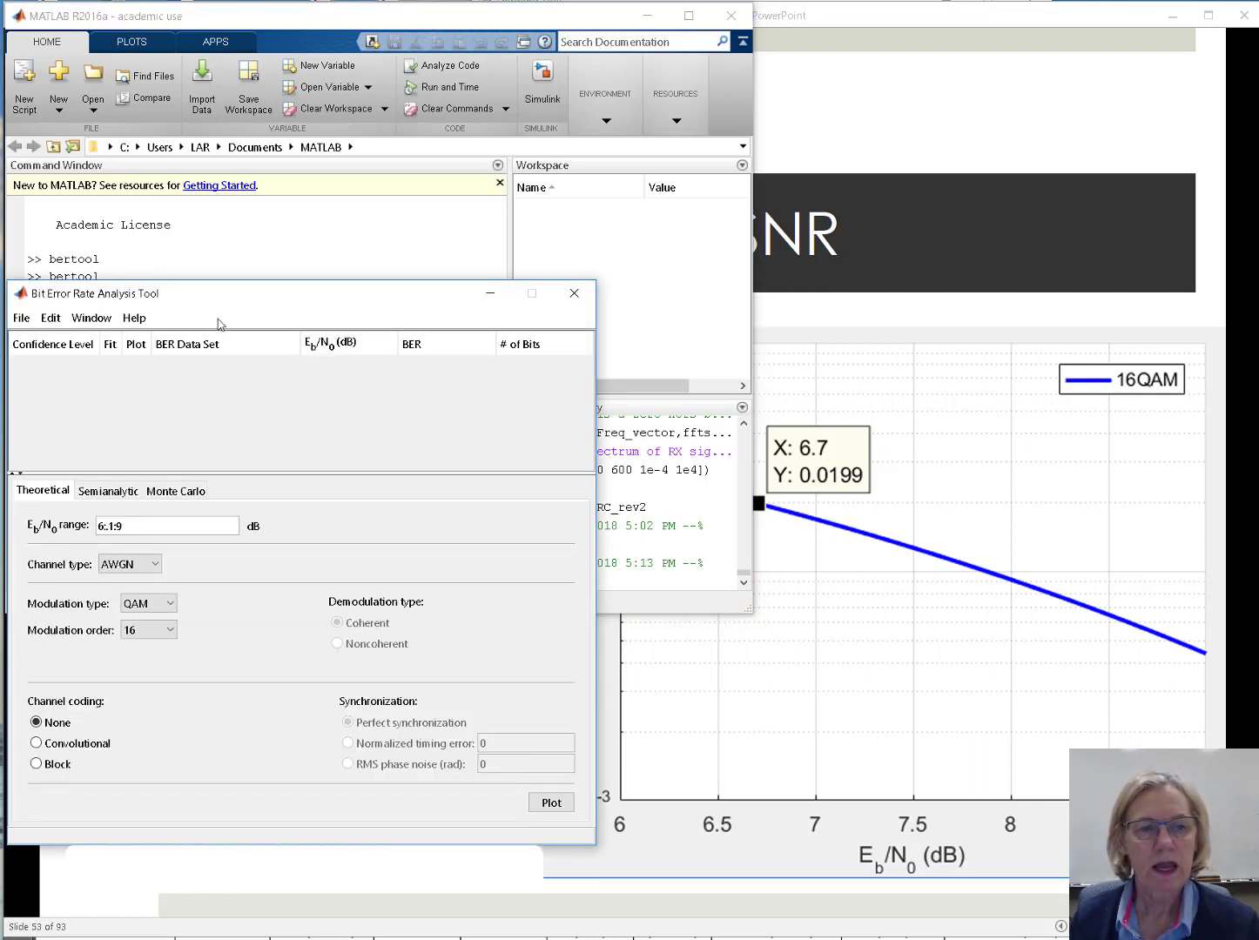
Set the Eb/N0 range to 5:20 with QAM modulation of order 16.
left_click_drag(153, 525, 76, 521)
key("BackSpace")
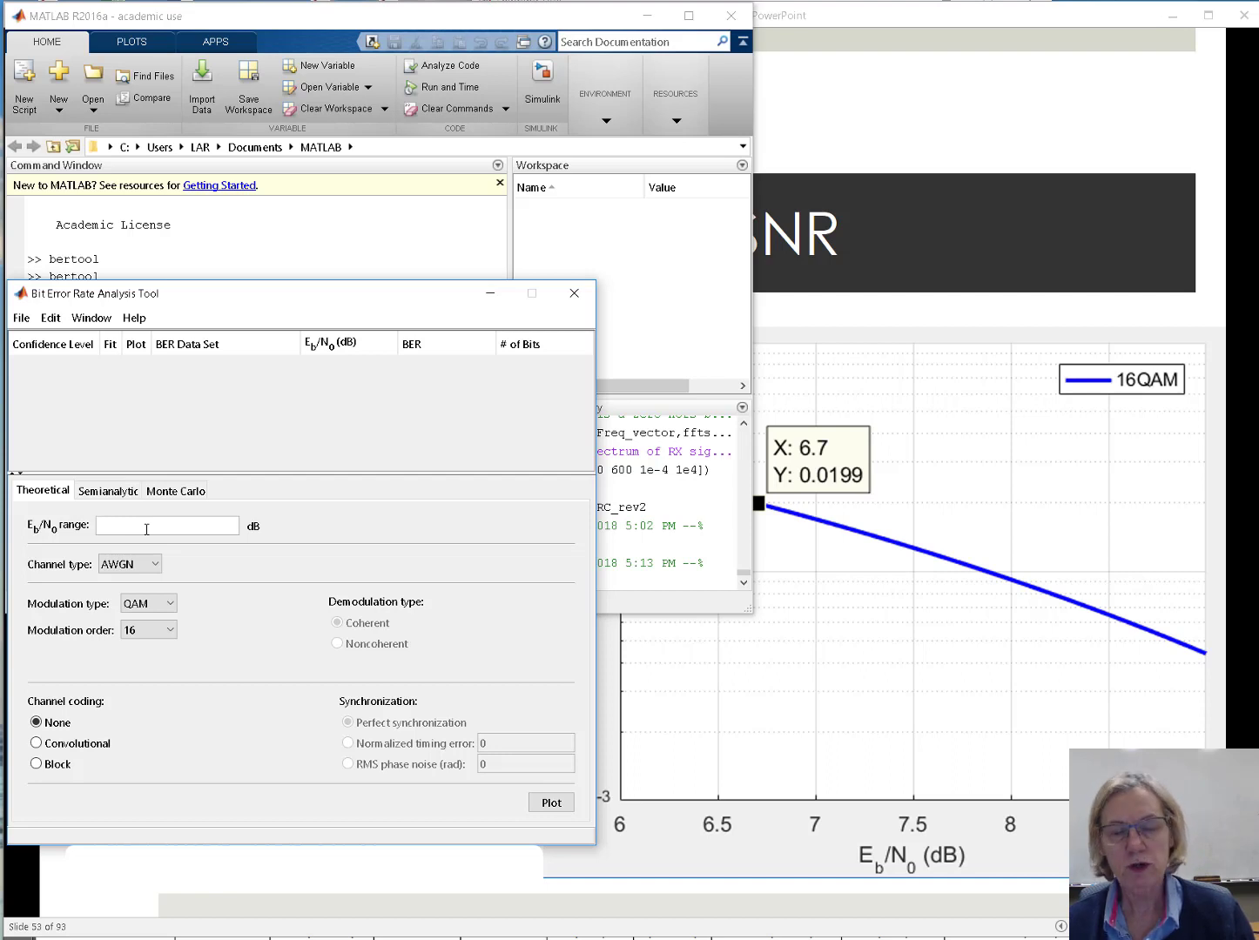
type("5")
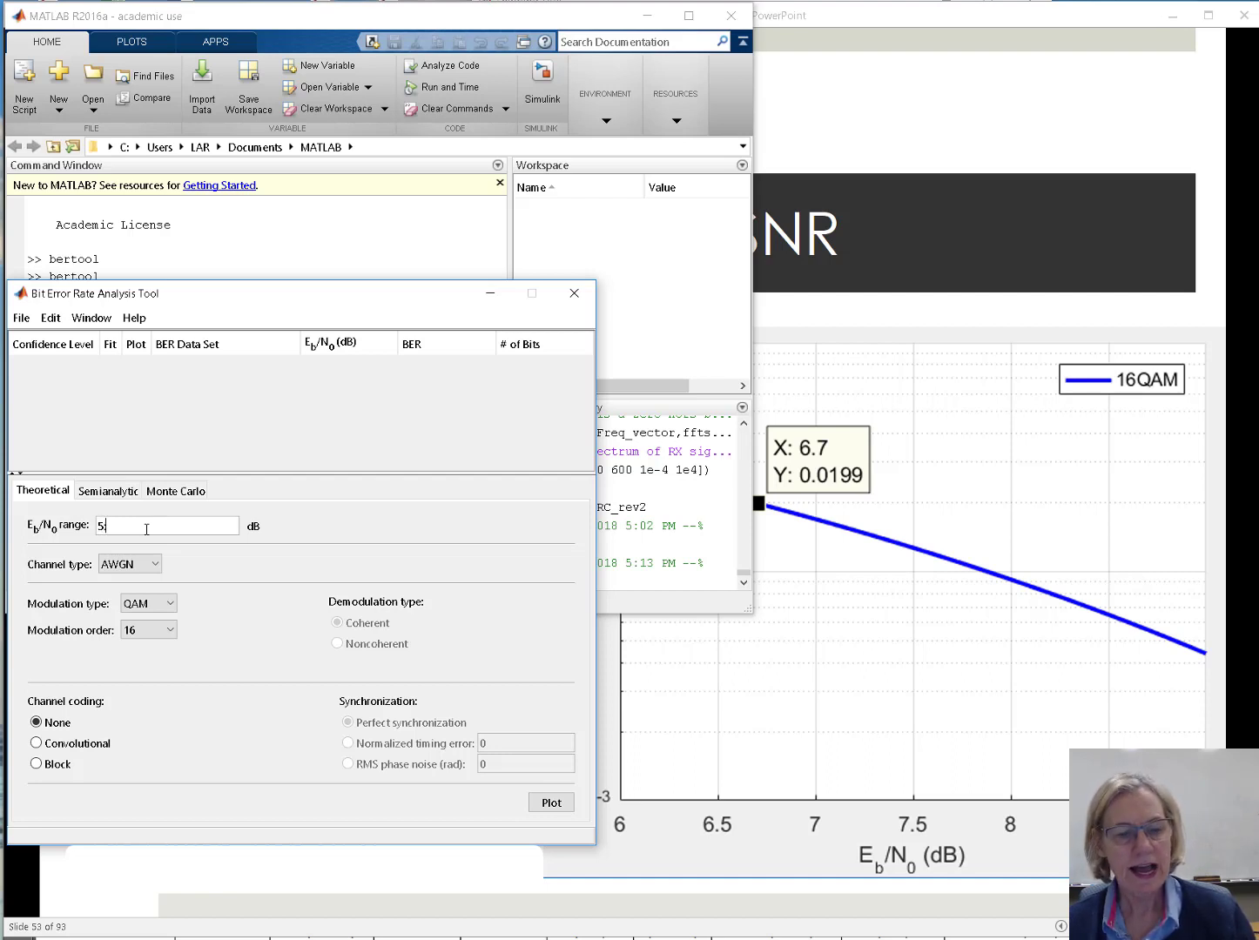
type(":20")
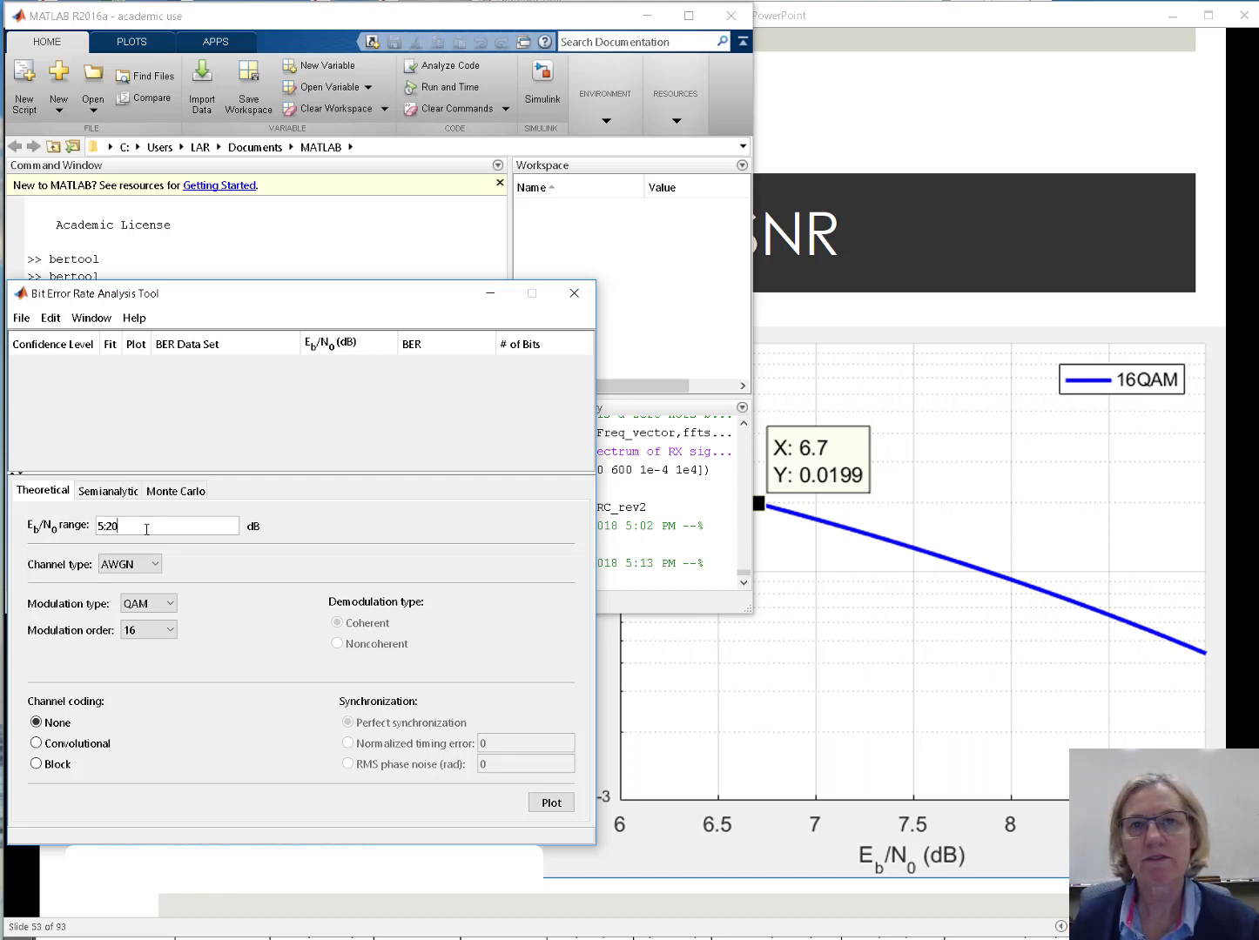
left_click(154, 603)
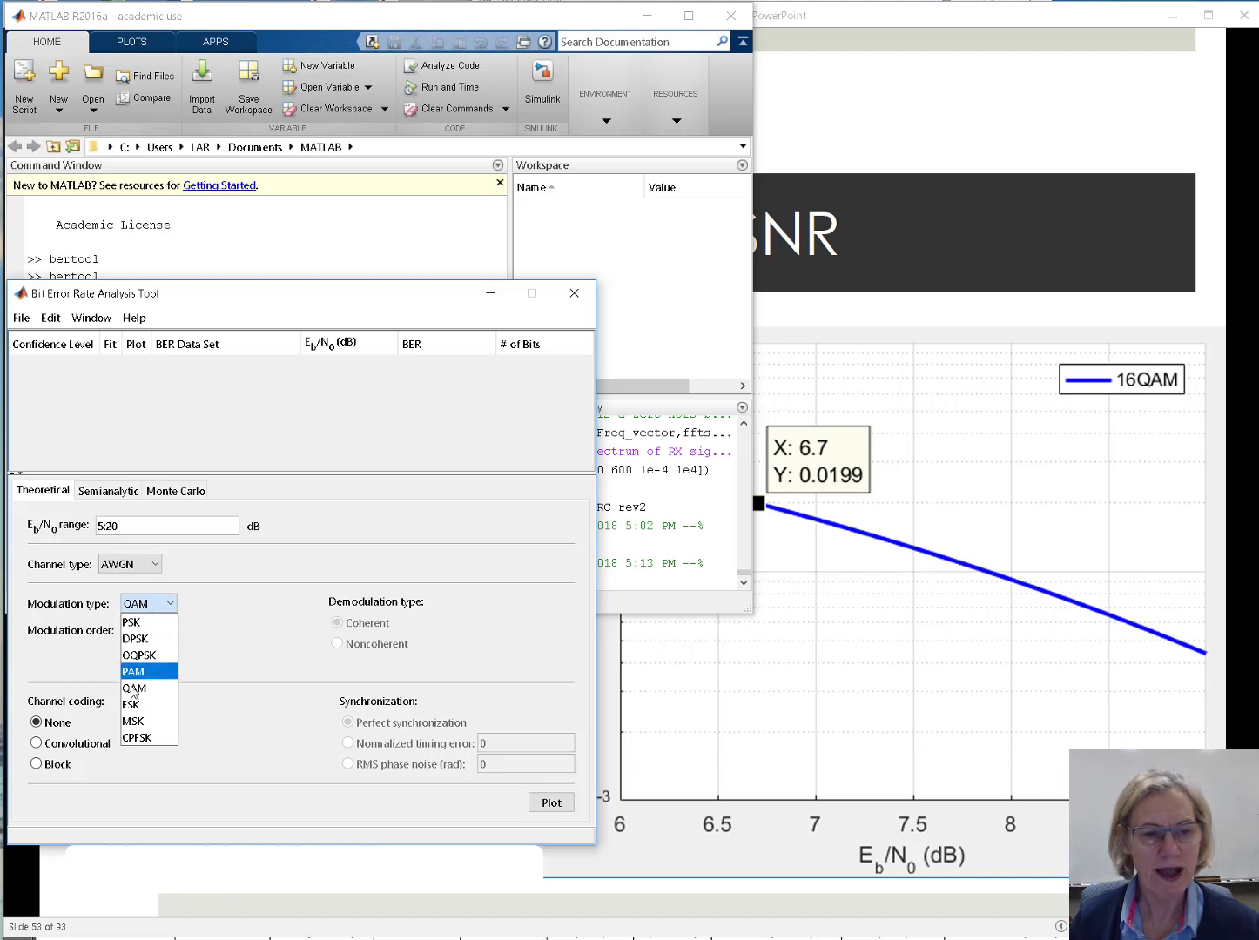
left_click(135, 621)
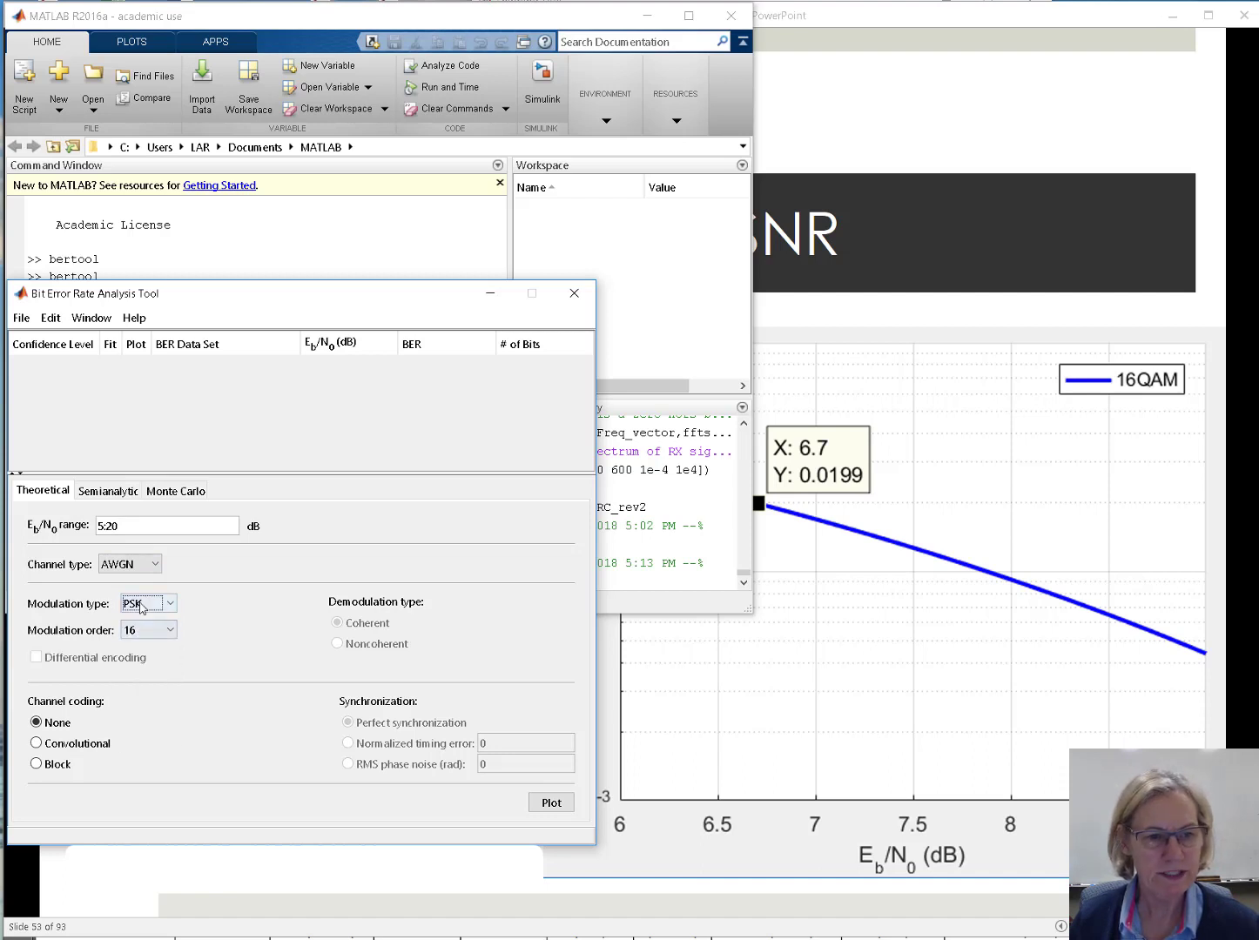
left_click(140, 607)
left_click(144, 695)
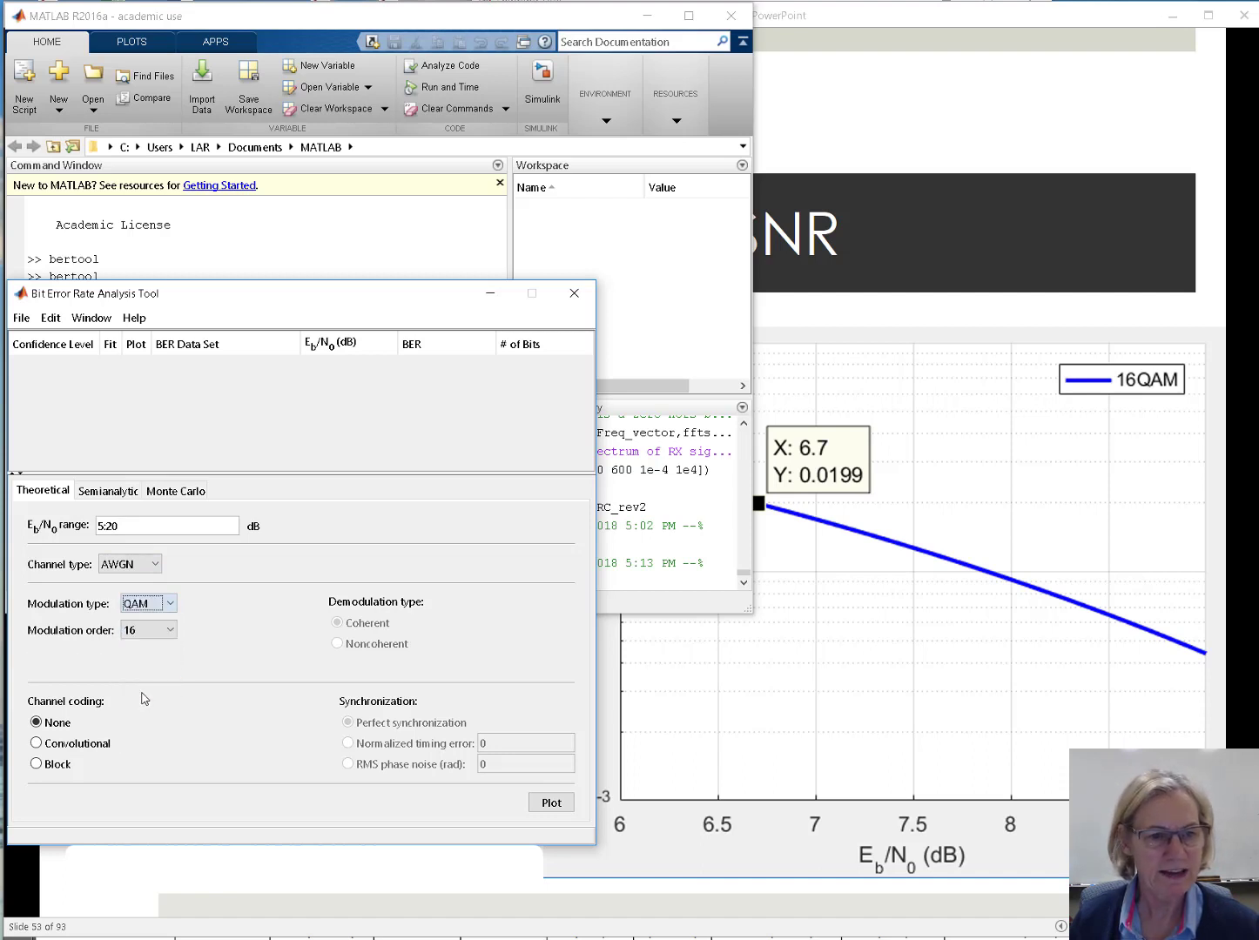
left_click(131, 630)
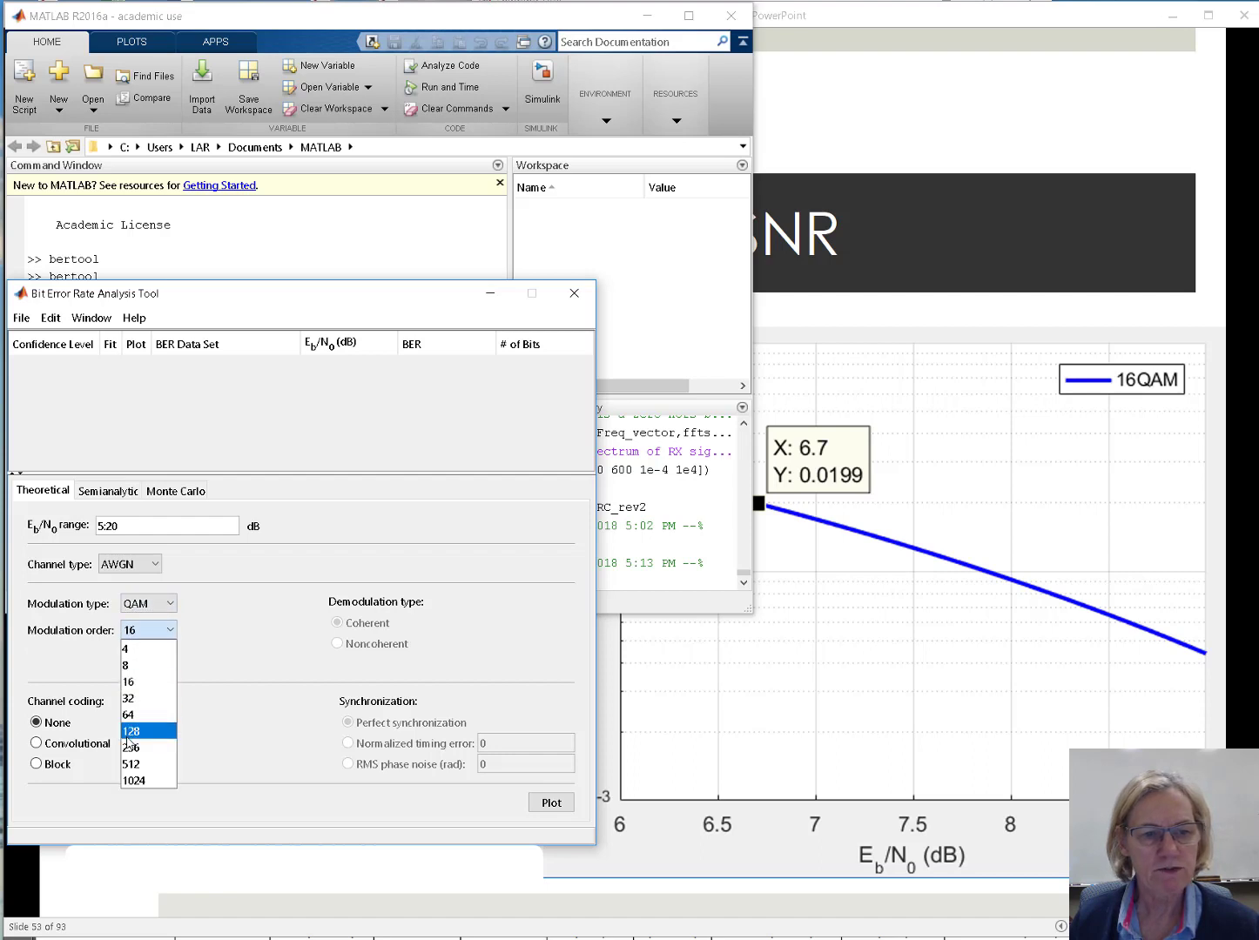
left_click(147, 683)
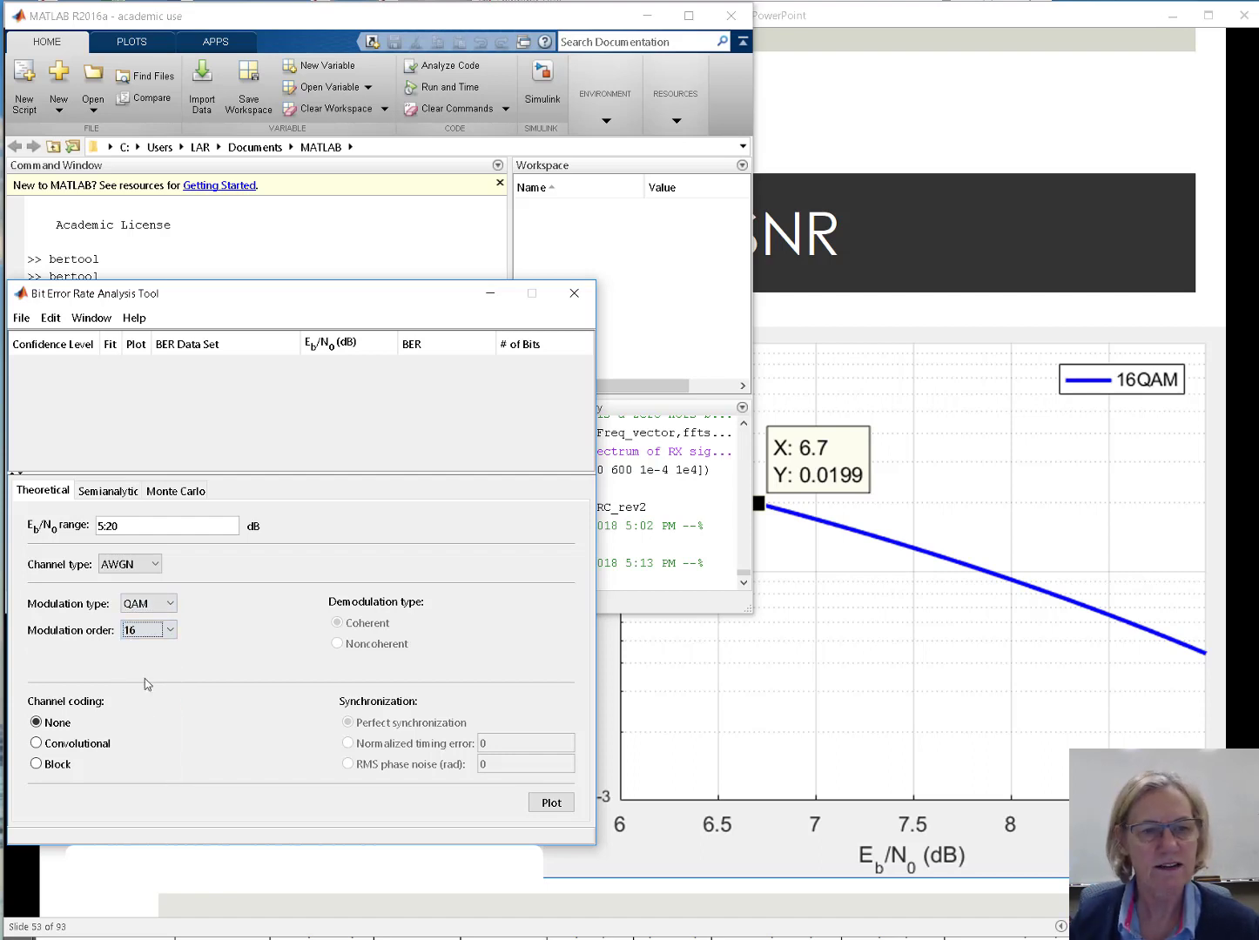
Plot the theoretical-exact0 curve, rename that data set 16QAM, and drag the BER Figure larger.
left_click(548, 802)
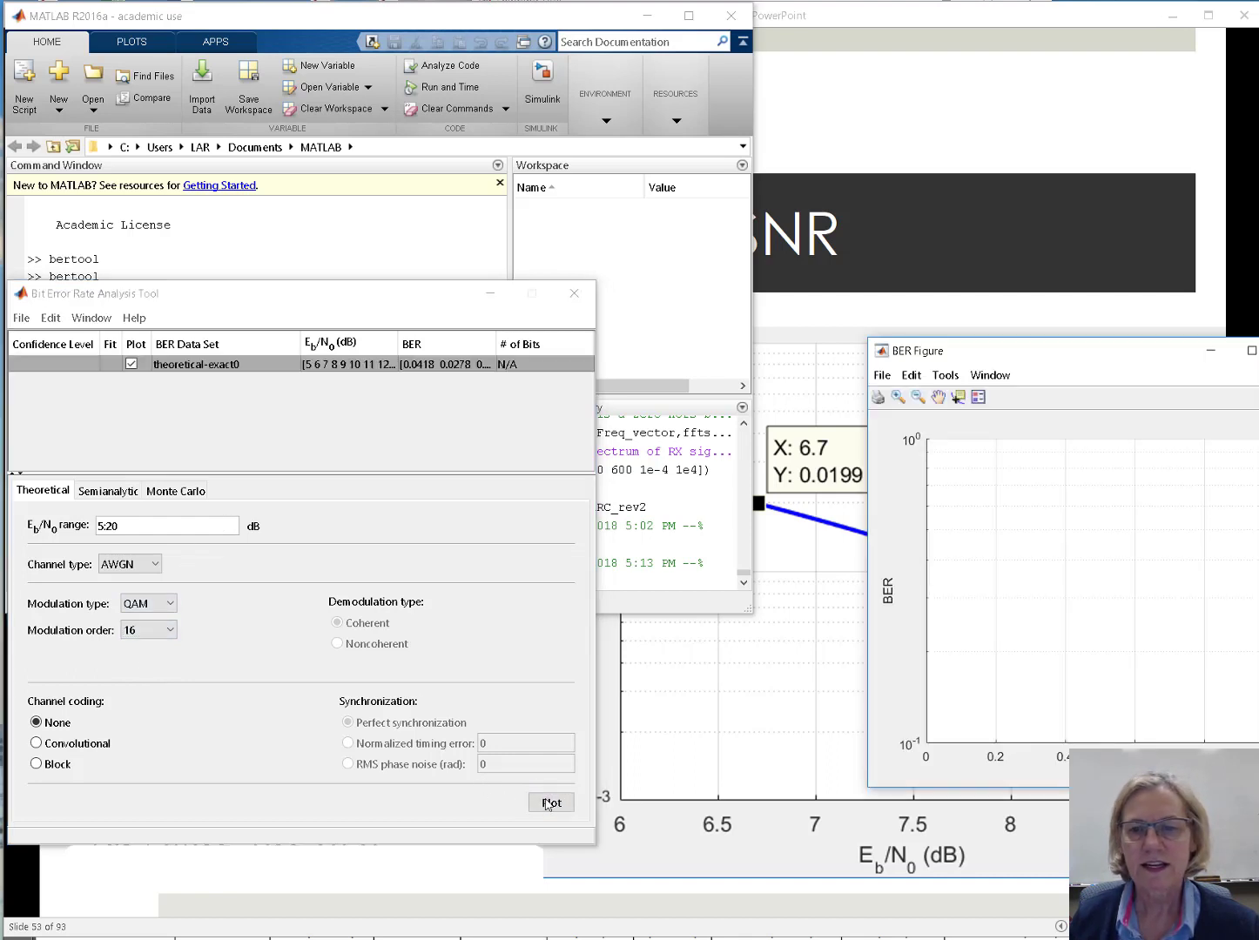
left_click_drag(1020, 362, 752, 151)
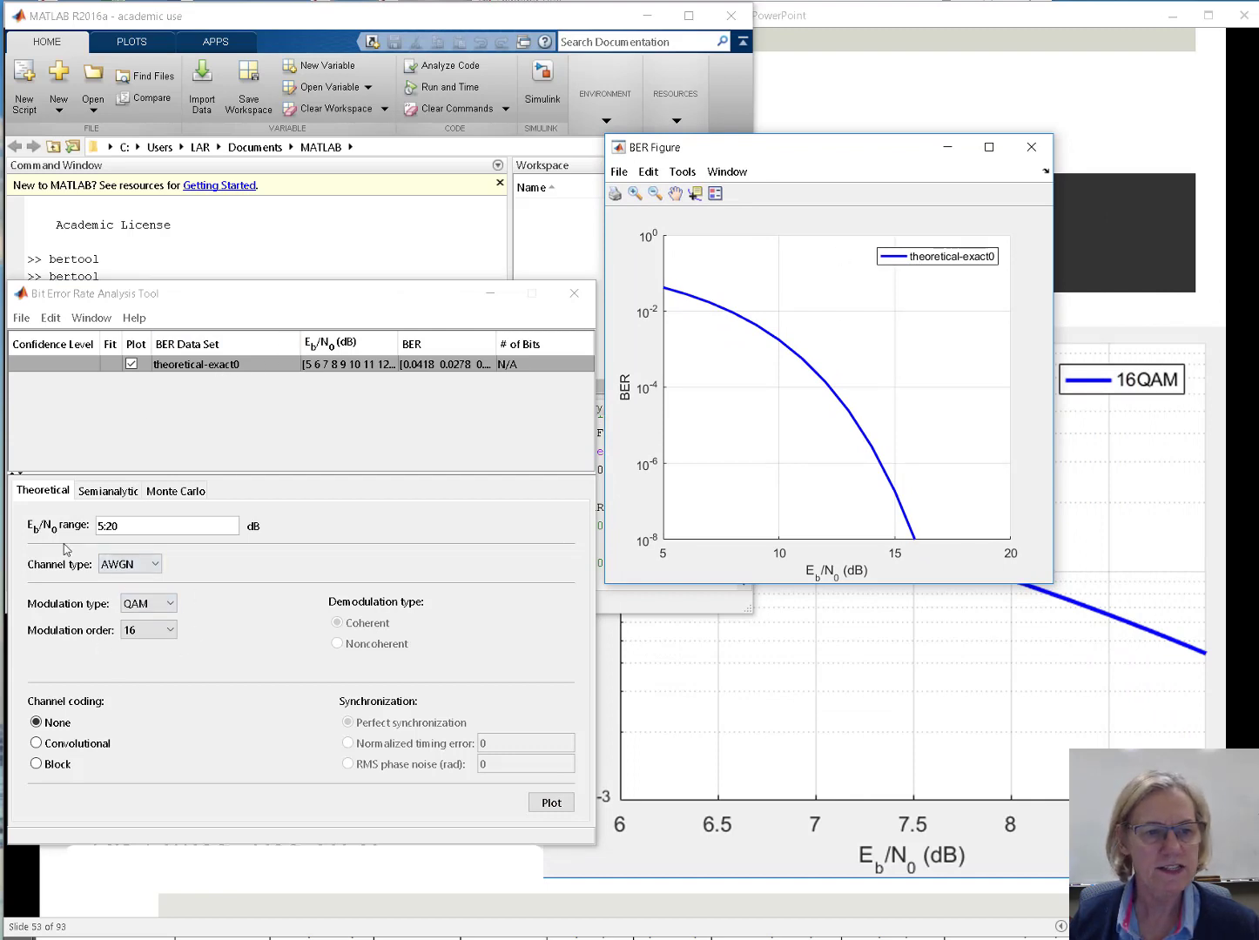
left_click(189, 367)
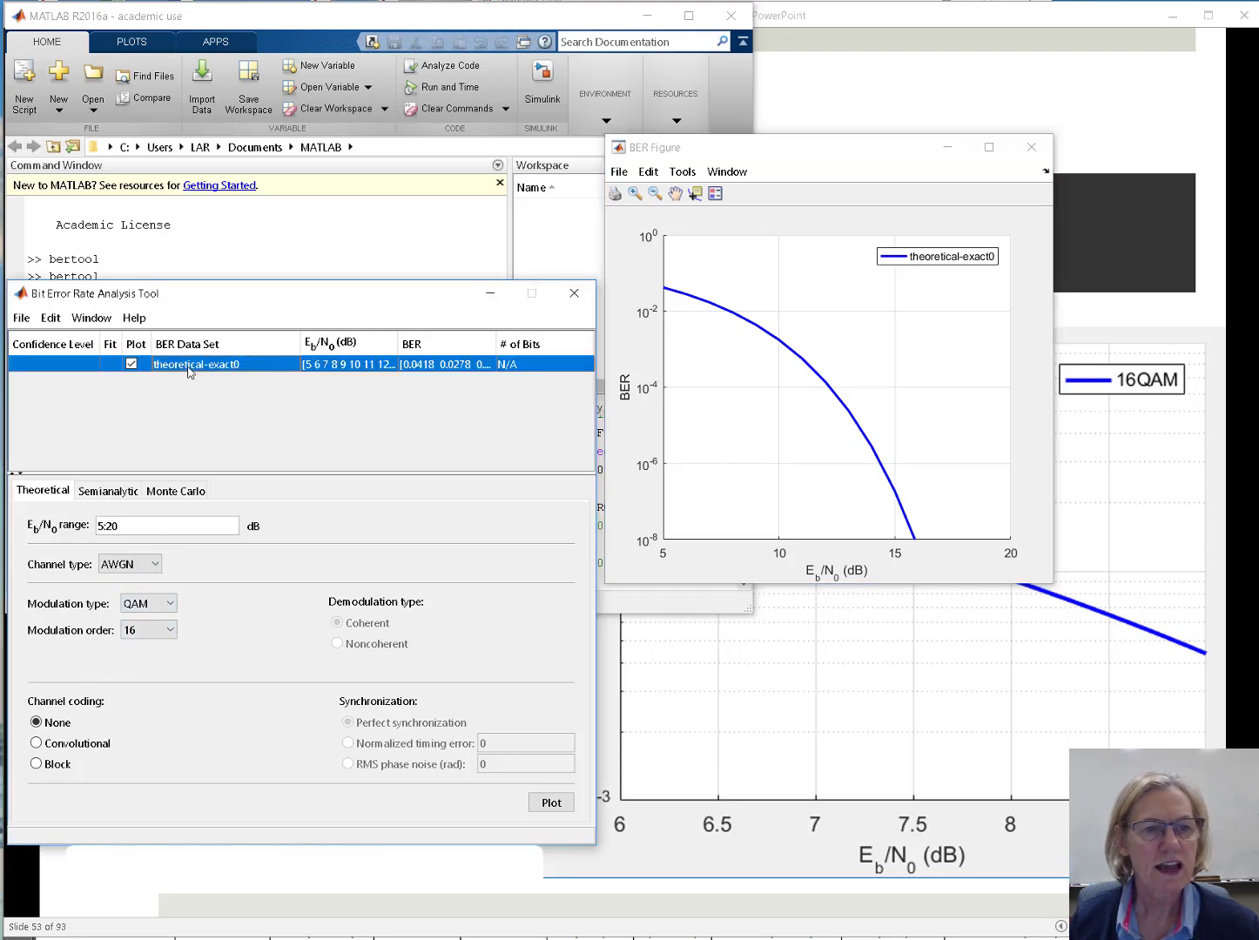
double_click(189, 369)
left_click_drag(249, 364, 61, 361)
type("16Q")
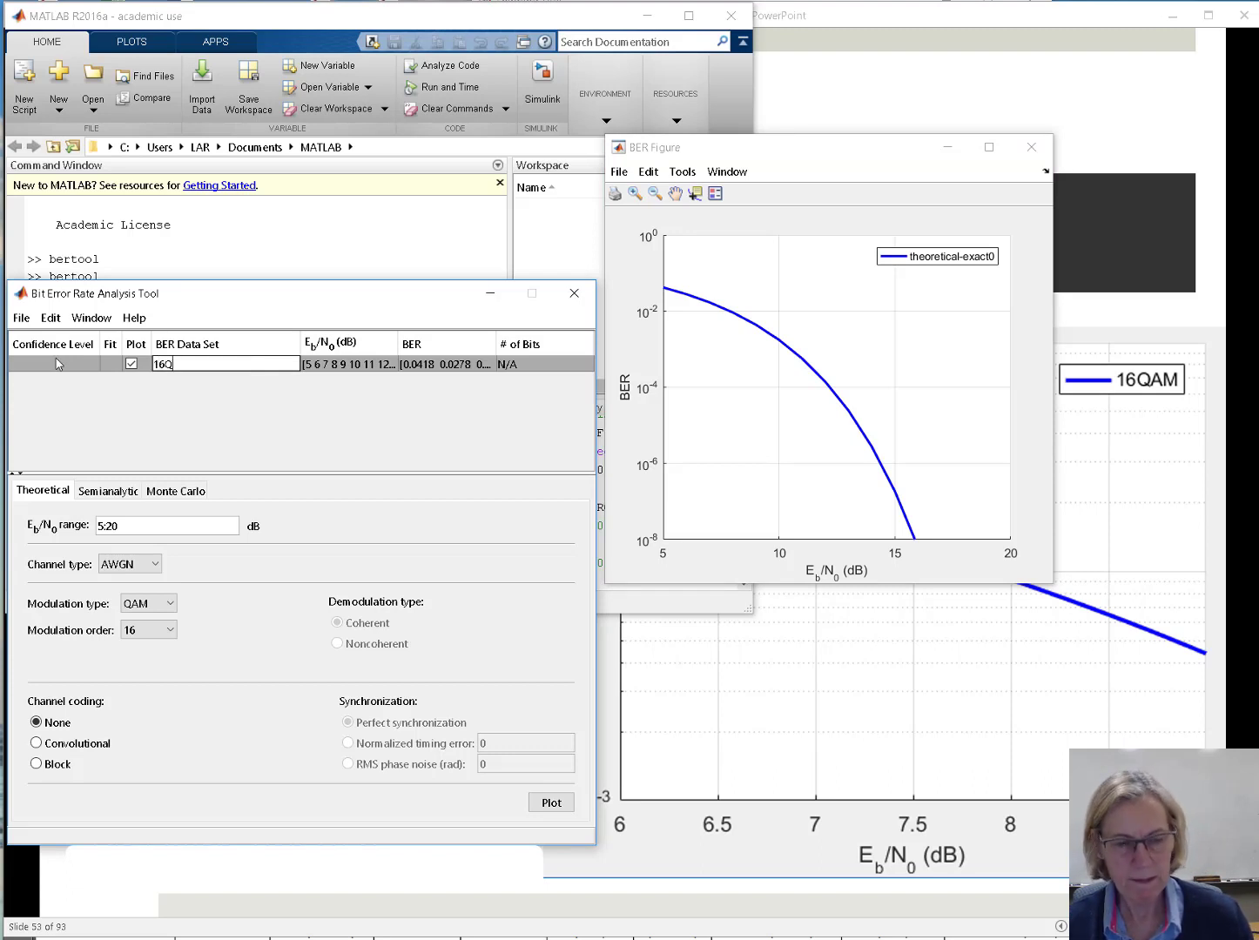
type("AM")
key("Return")
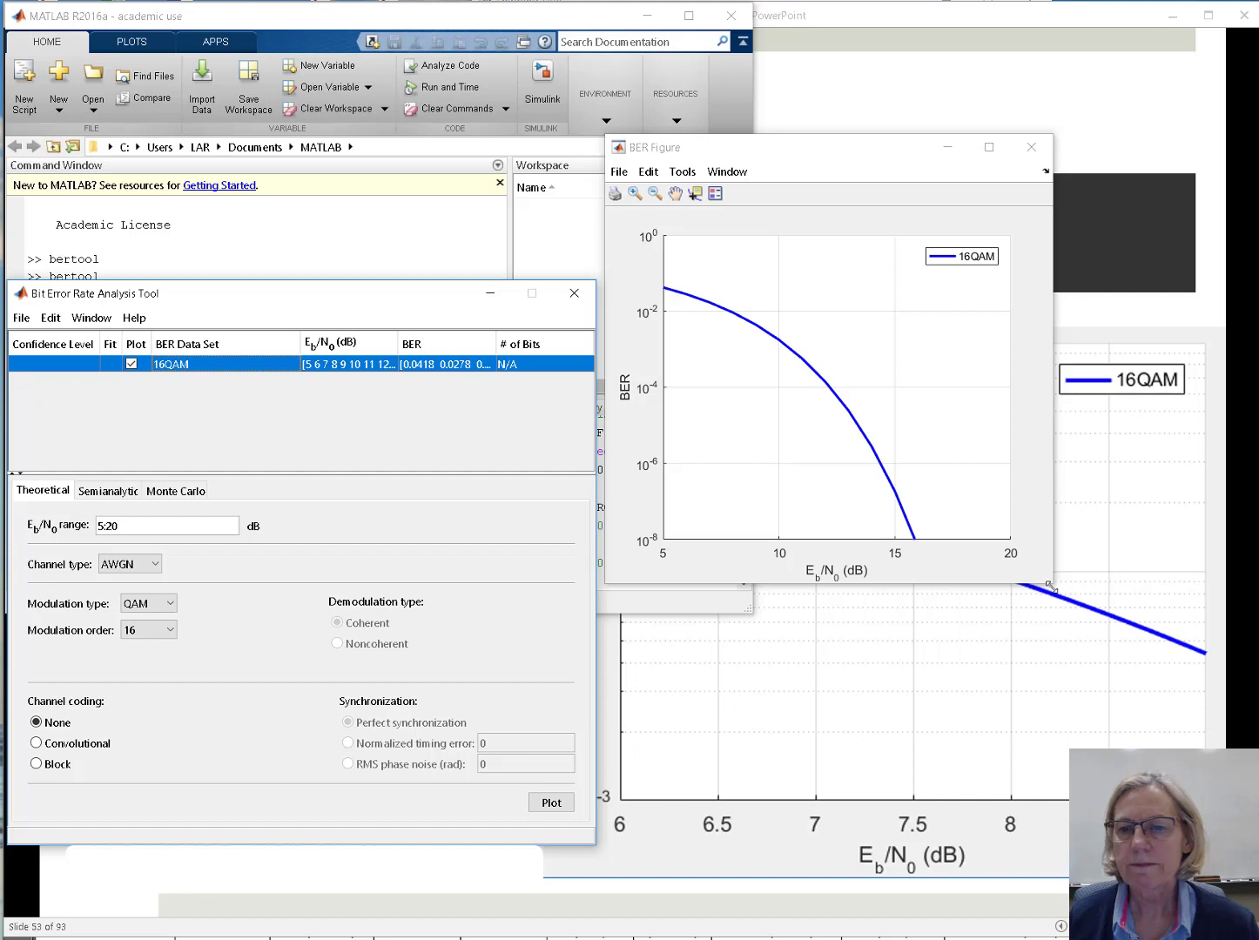
left_click_drag(1048, 585, 1228, 743)
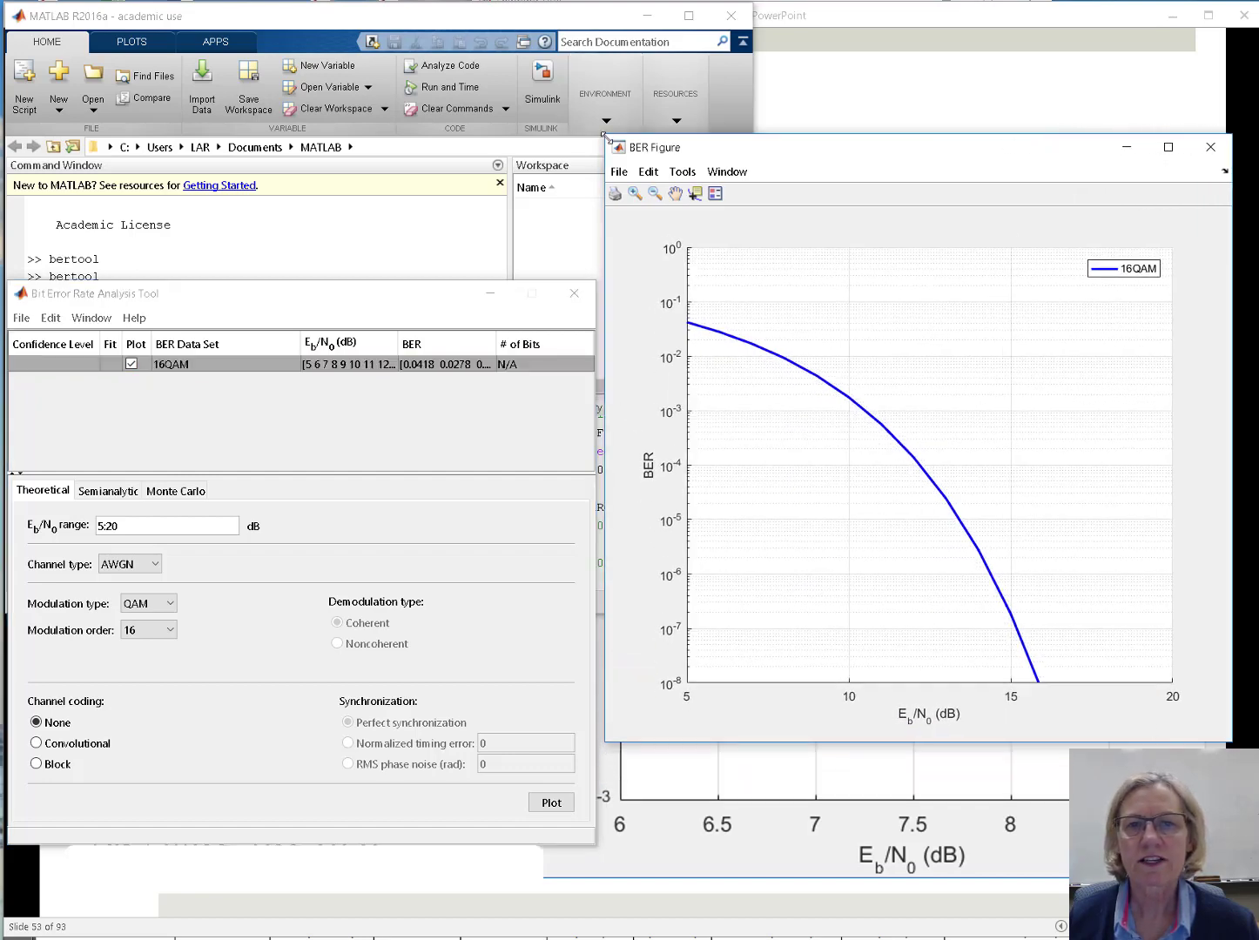
left_click_drag(603, 135, 346, 40)
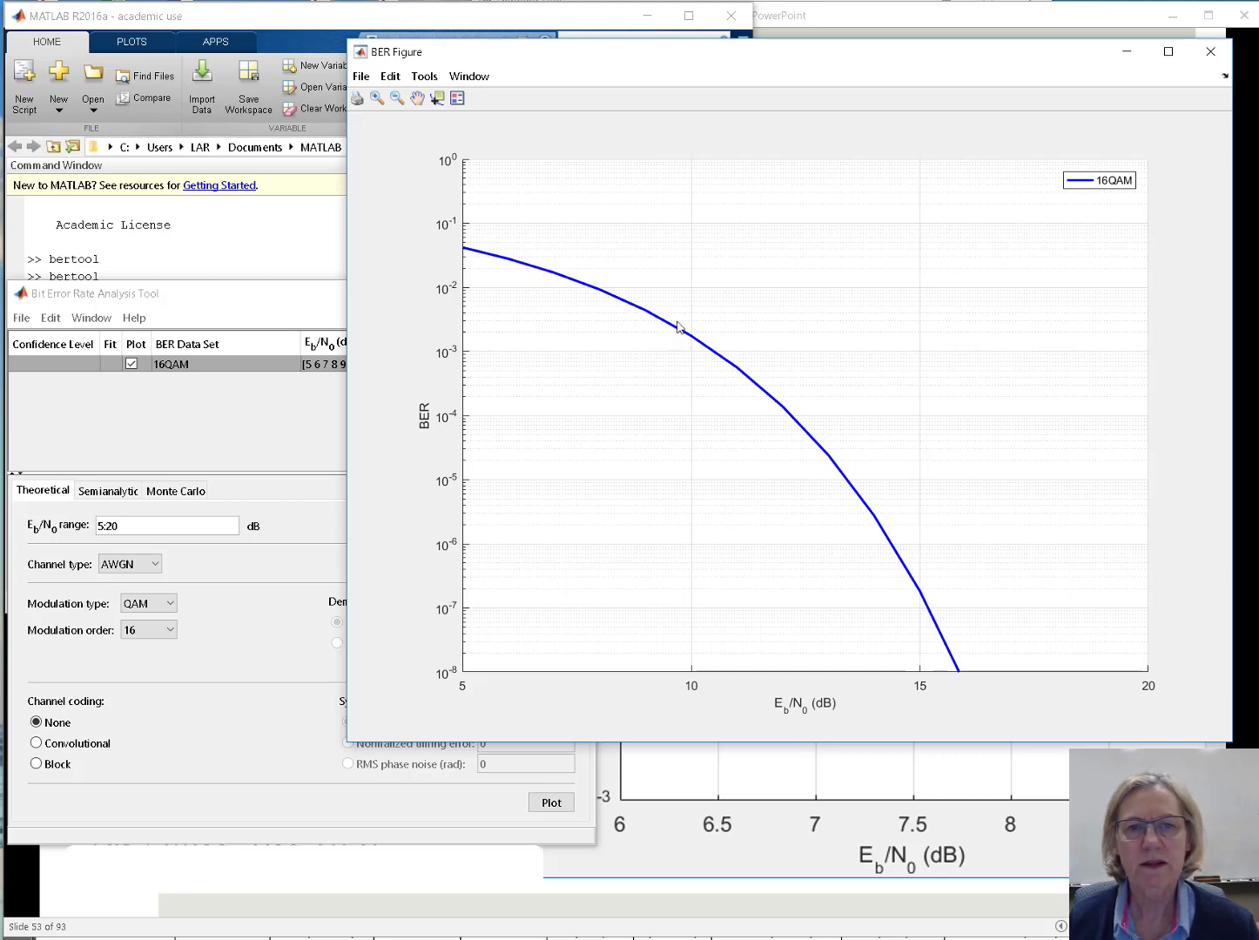
Zoom a rectangle over the curve's upper part, spanning about 5–11 dB.
left_click(377, 97)
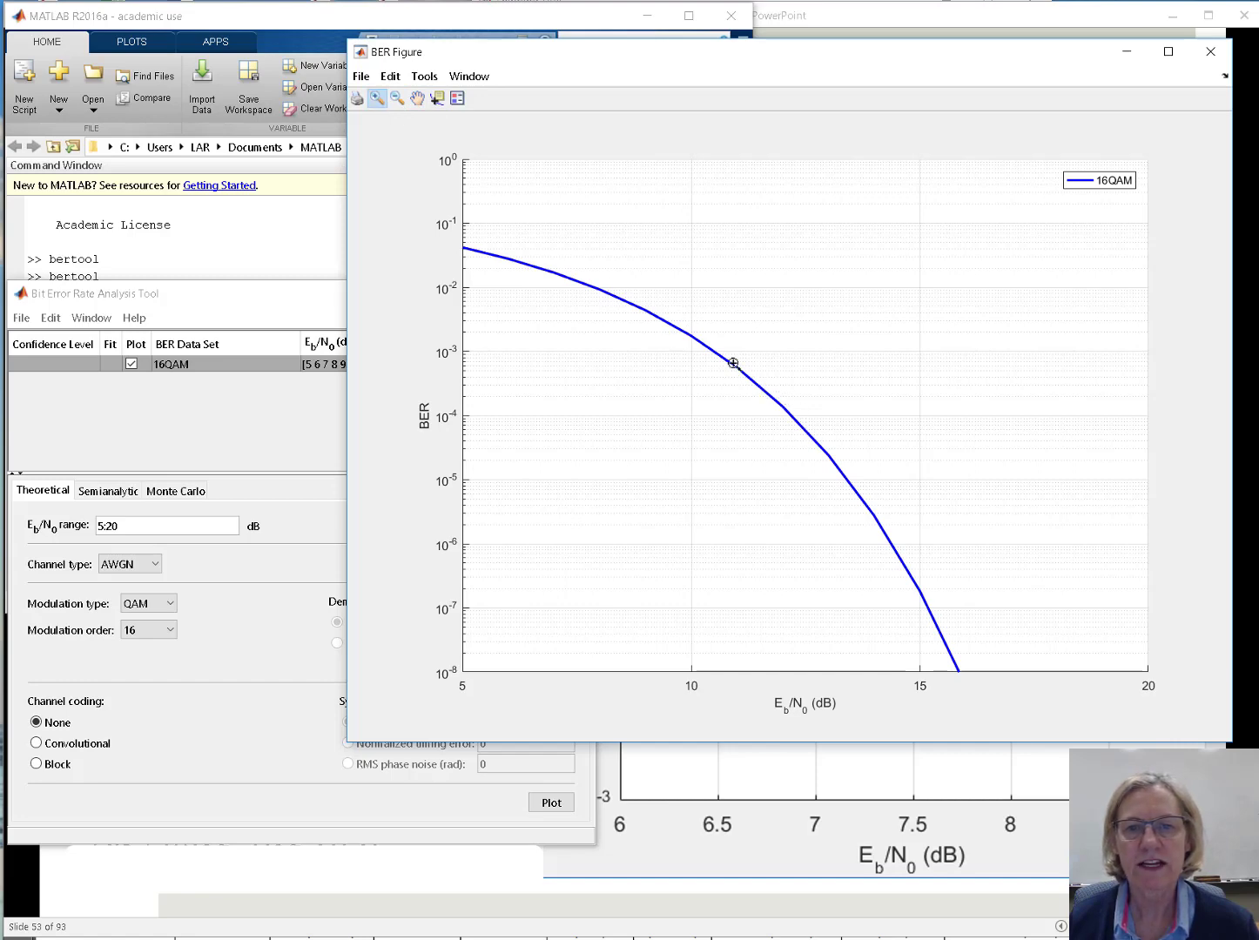
left_click_drag(734, 363, 473, 228)
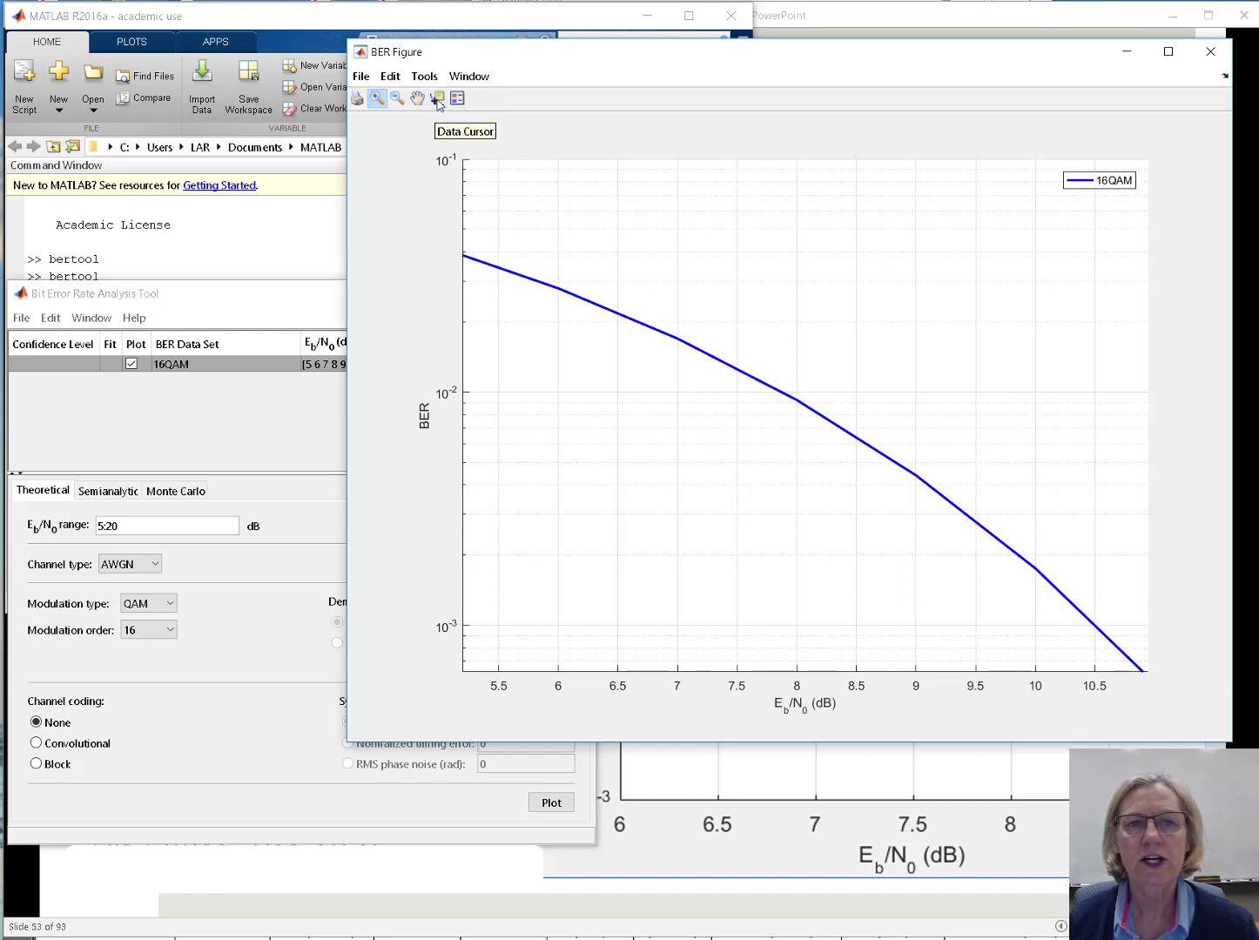
Use Data Cursor to read the curve's BER at 6 dB and 8 dB, then close the figure.
left_click(438, 100)
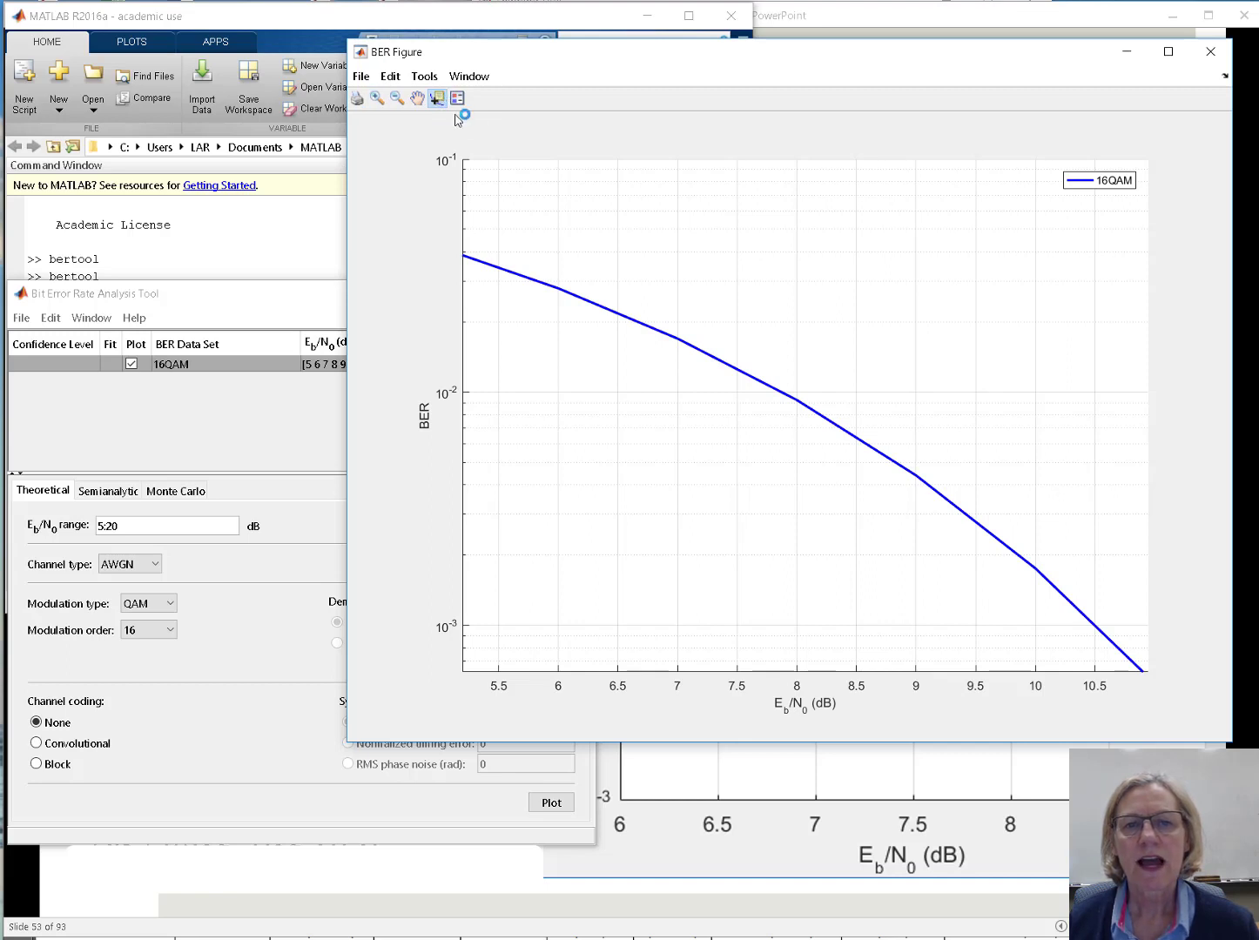
left_click(571, 292)
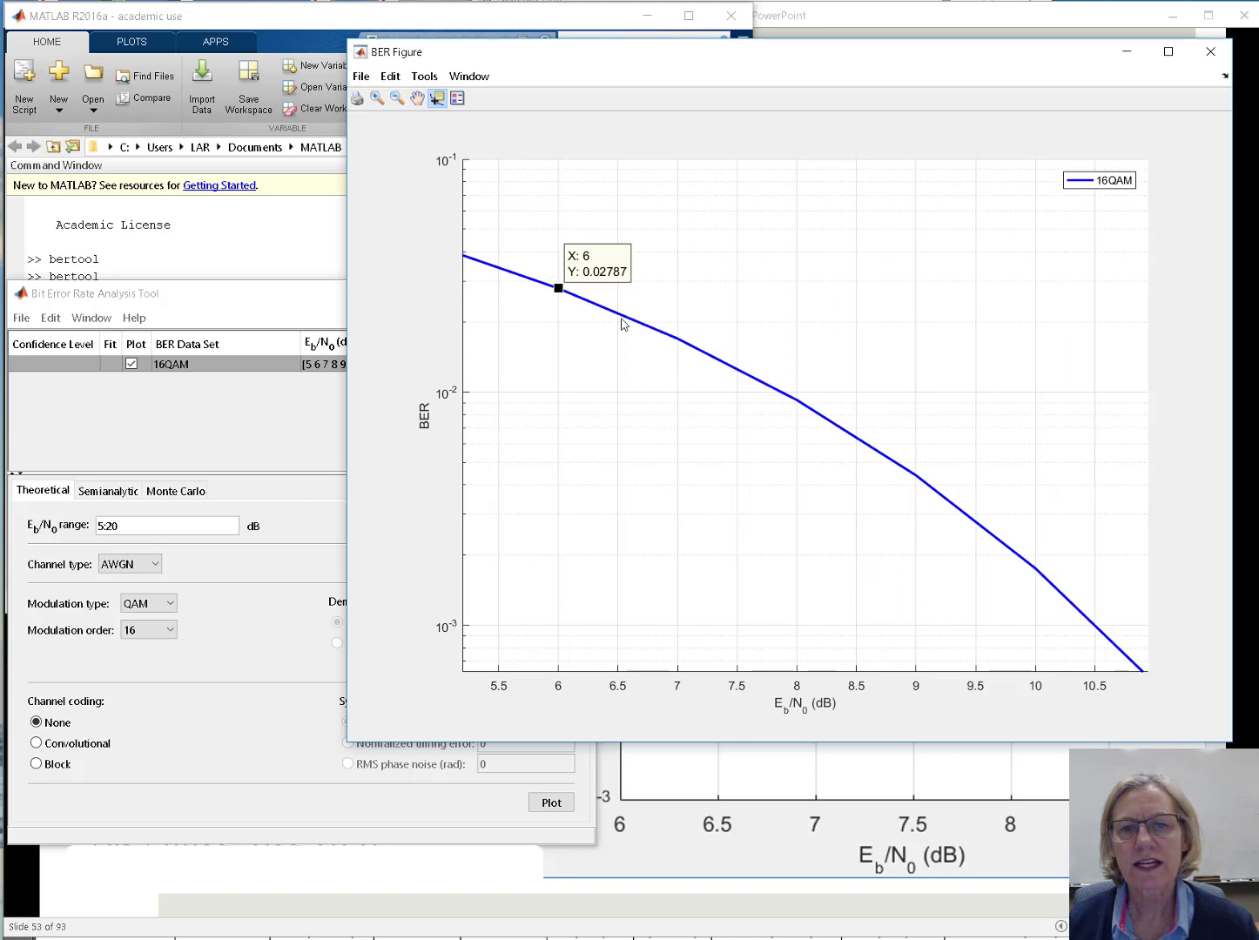
left_click(733, 366)
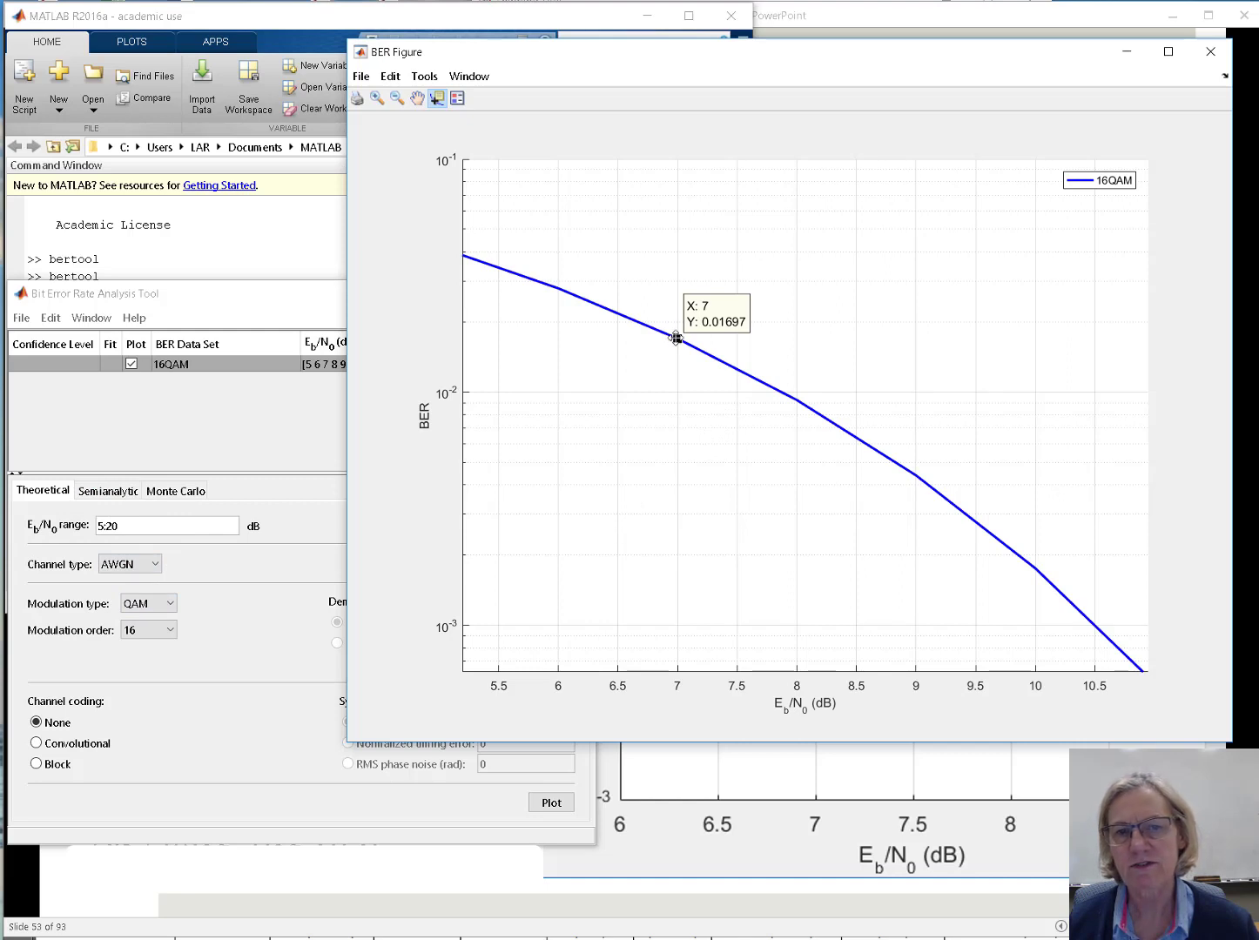
left_click(558, 288)
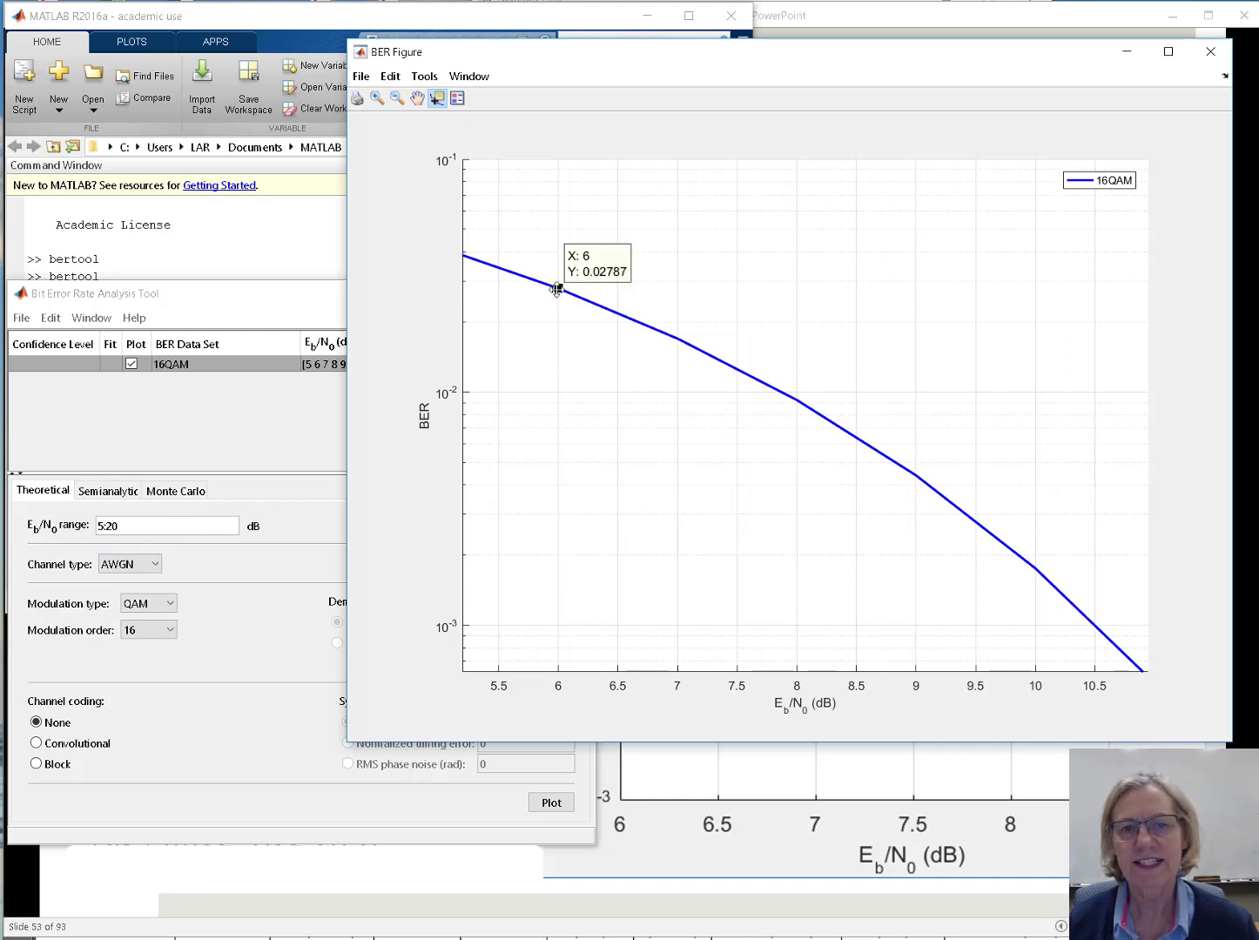
left_click(799, 402)
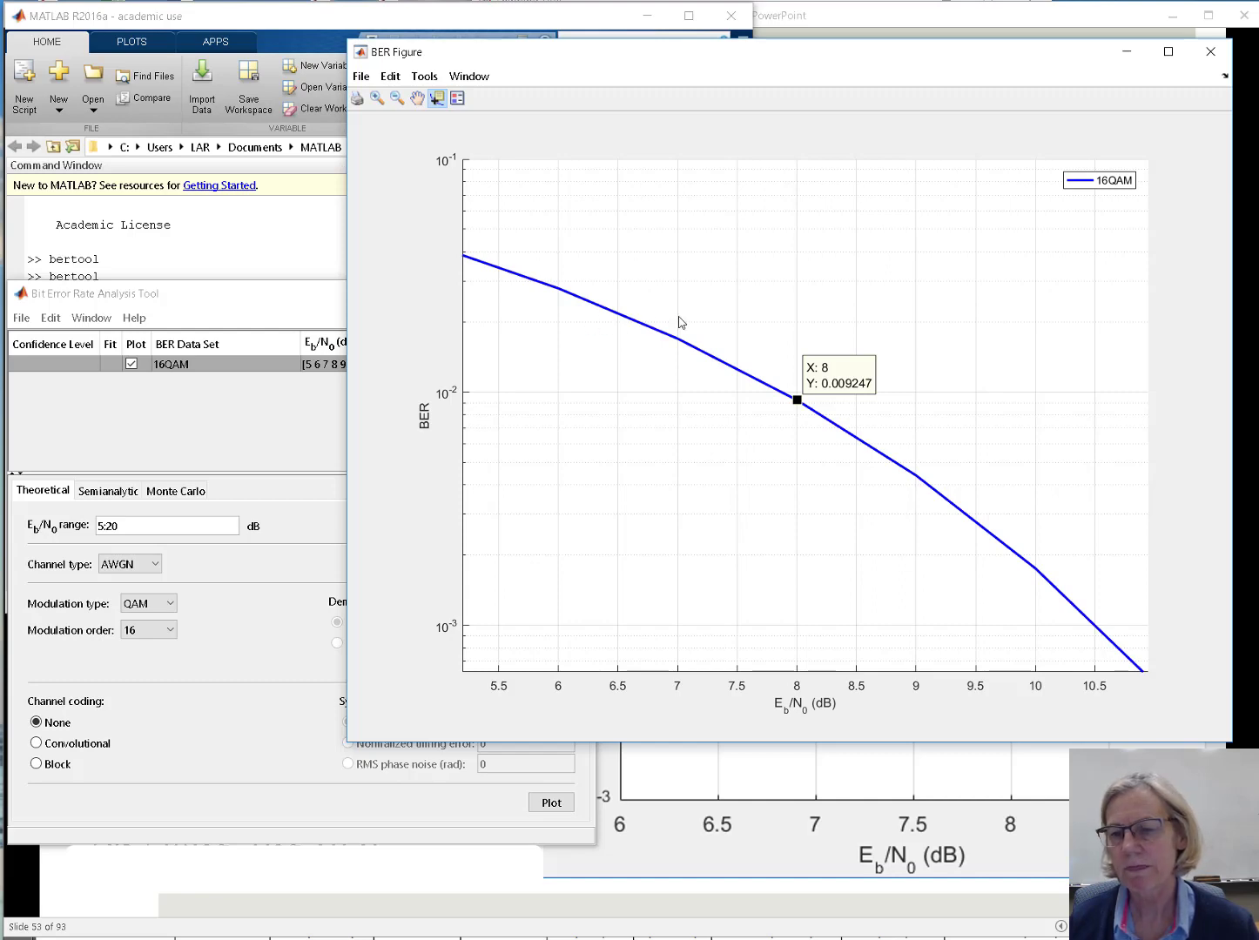
left_click(1210, 52)
Toggle the 16QAM Plot checkbox to reopen the curve and zoom to about 5–11 dB.
left_click(132, 363)
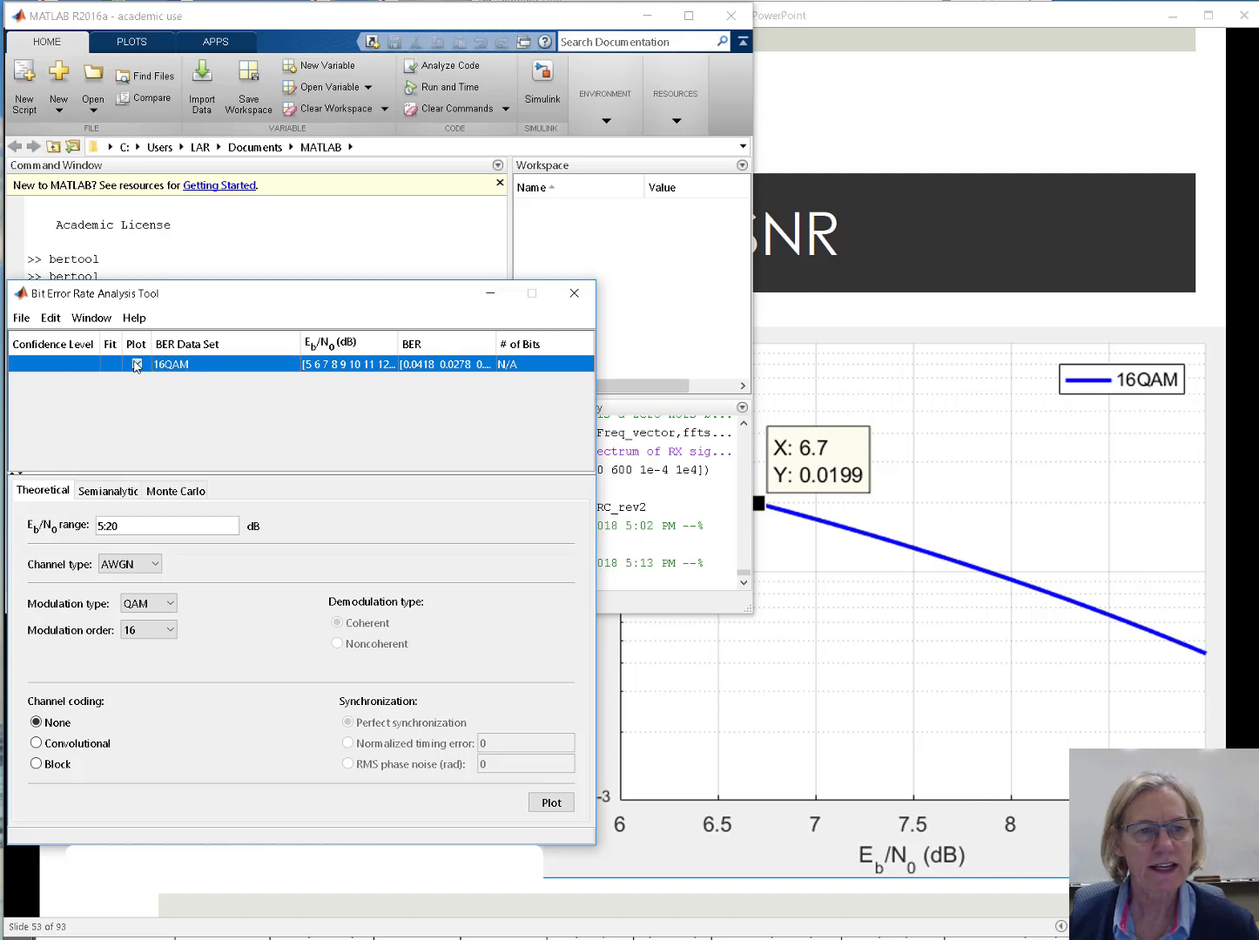
left_click(132, 530)
left_click_drag(134, 527, 71, 526)
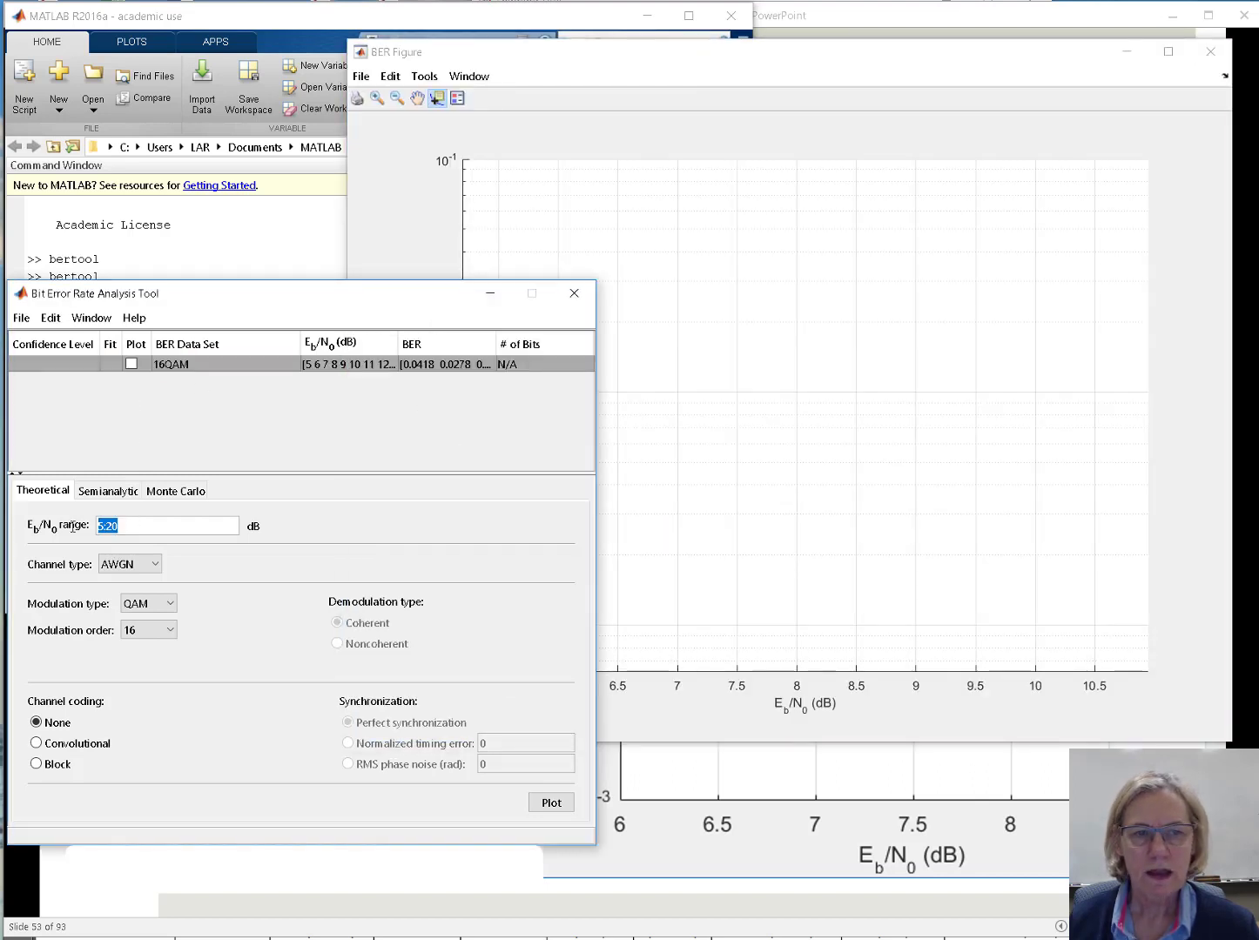
left_click(127, 366)
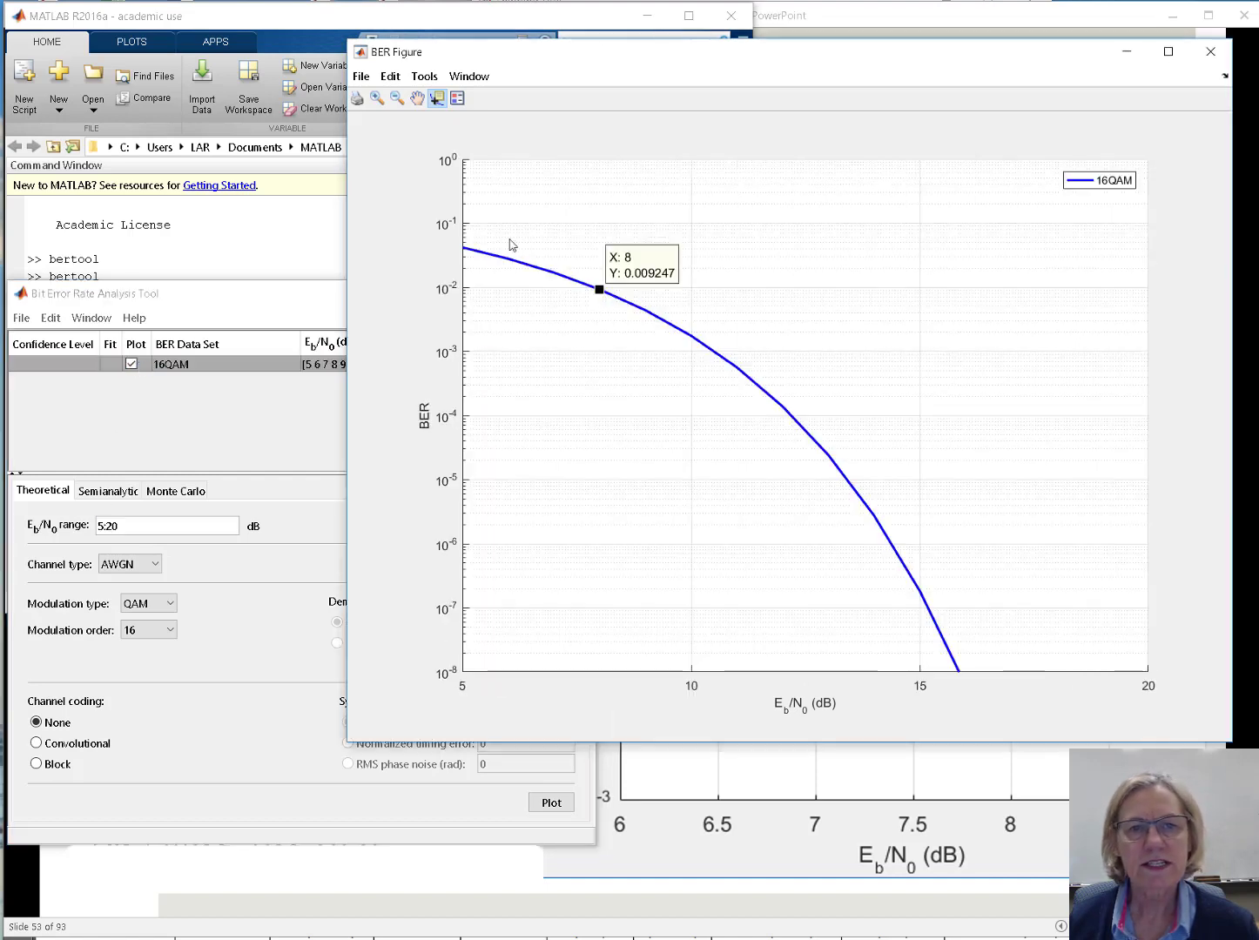
left_click(383, 103)
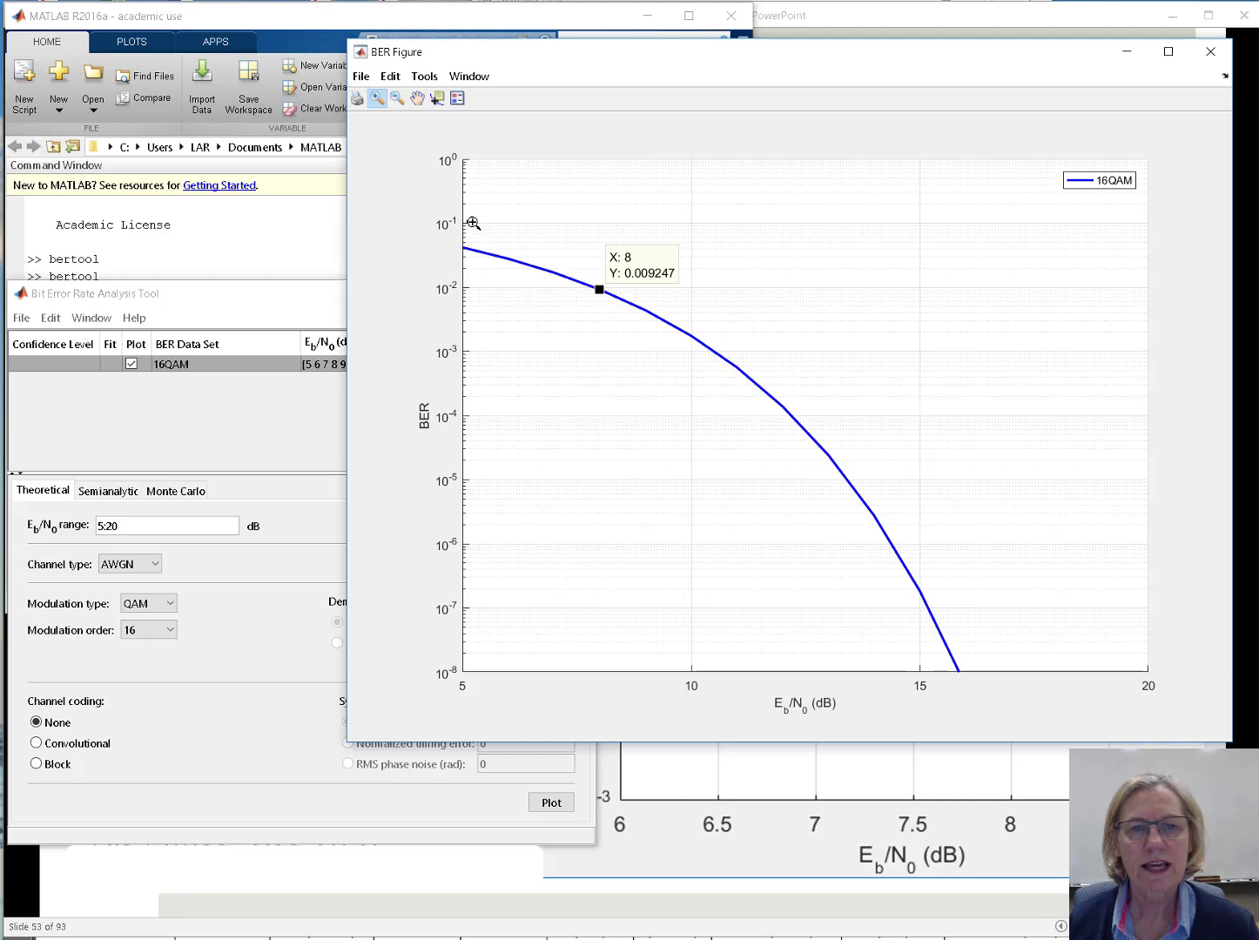
left_click_drag(471, 221, 746, 399)
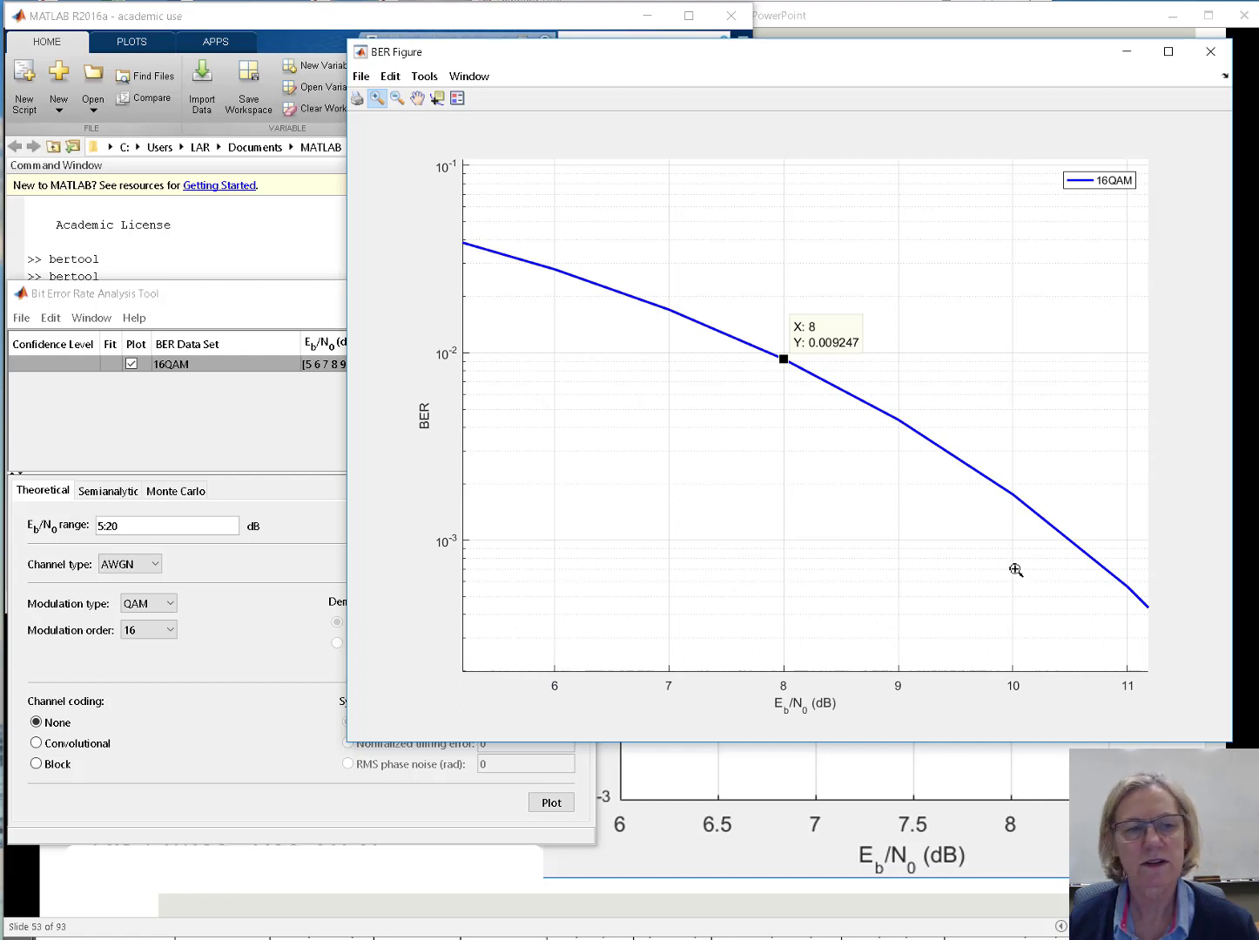
Change the Eb/N0 range to 6:.1:10, hide the old 16QAM curve, and plot the new set.
left_click(154, 529)
left_click_drag(174, 526, 50, 523)
type("6:.1")
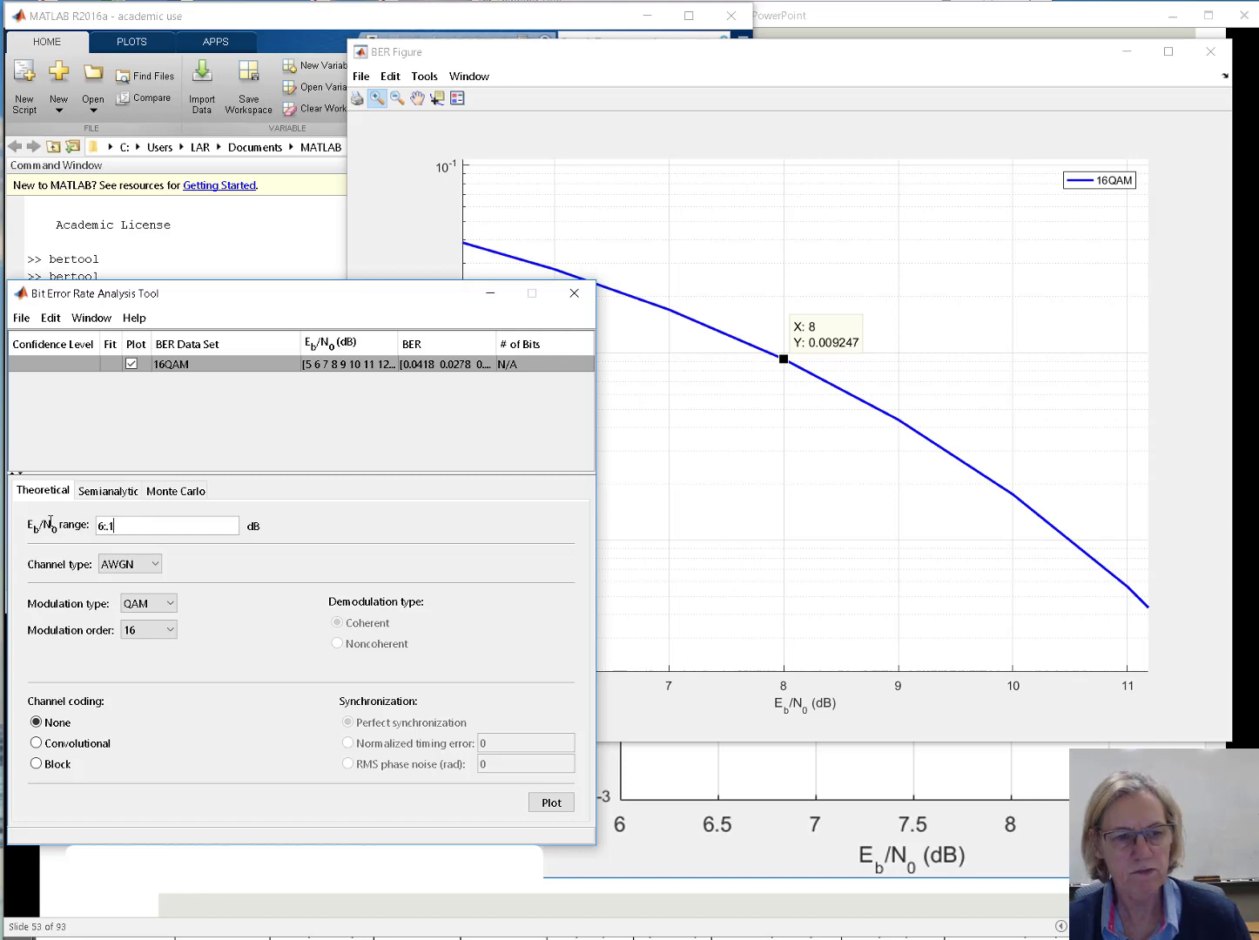
type(":10")
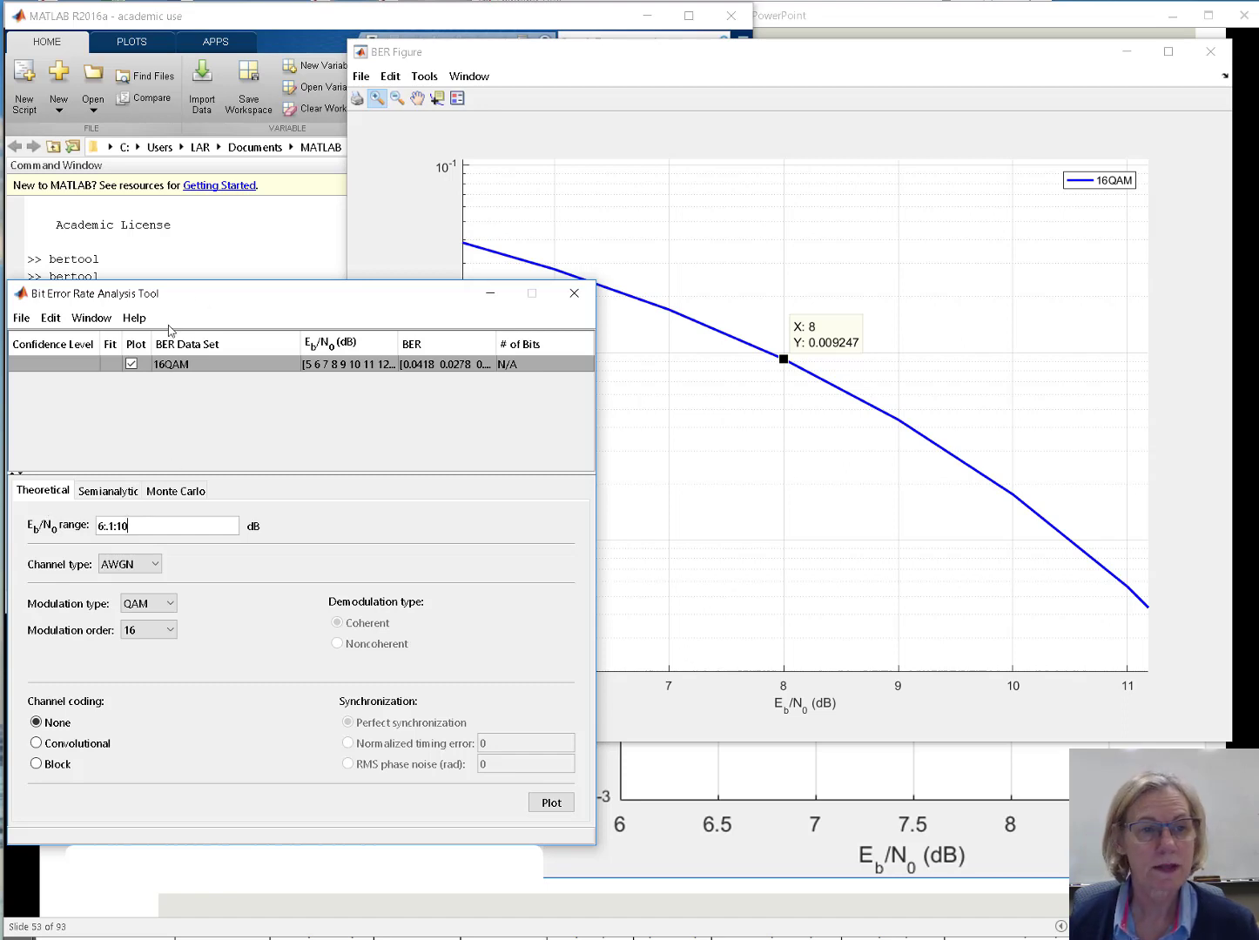
left_click(132, 364)
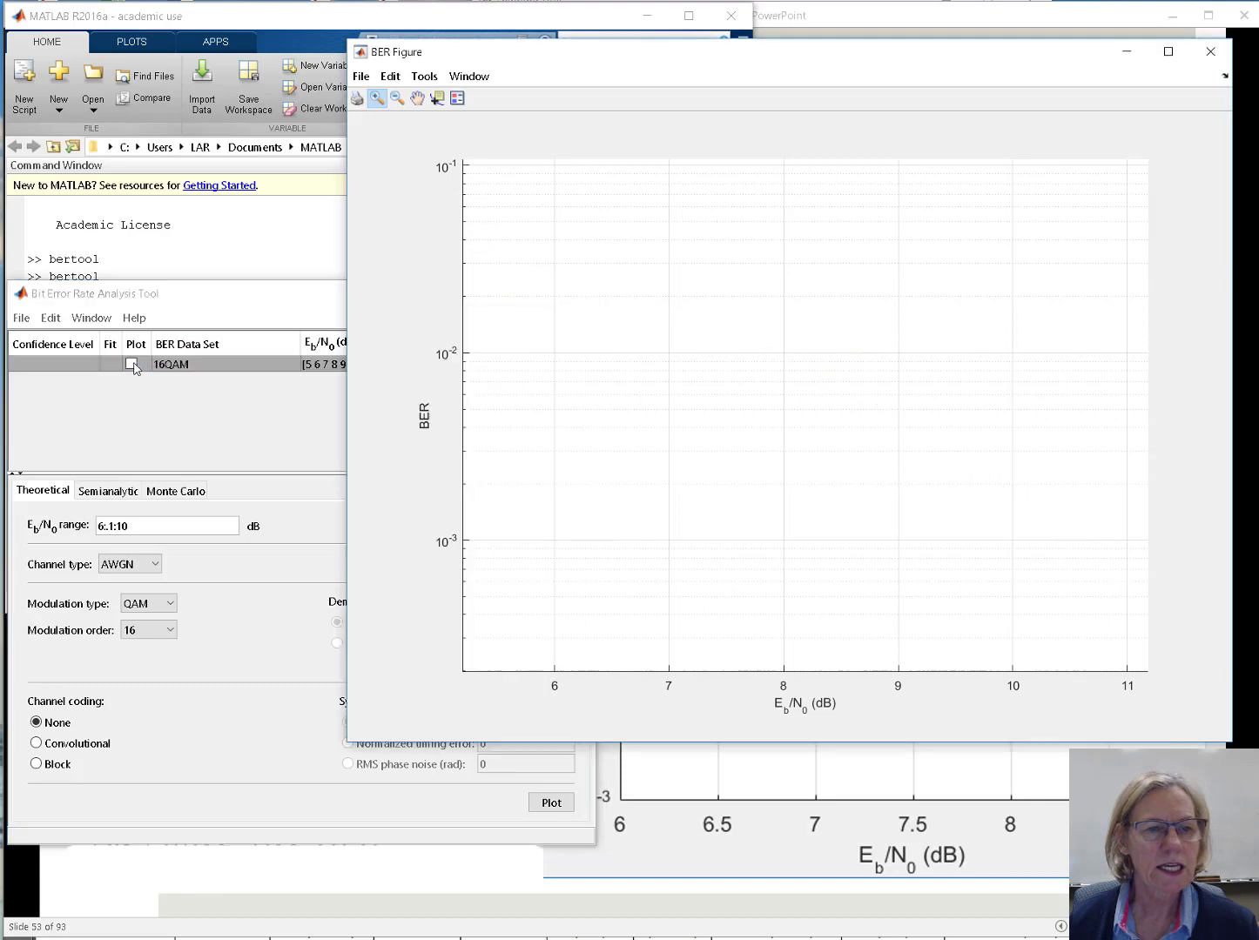
left_click(242, 300)
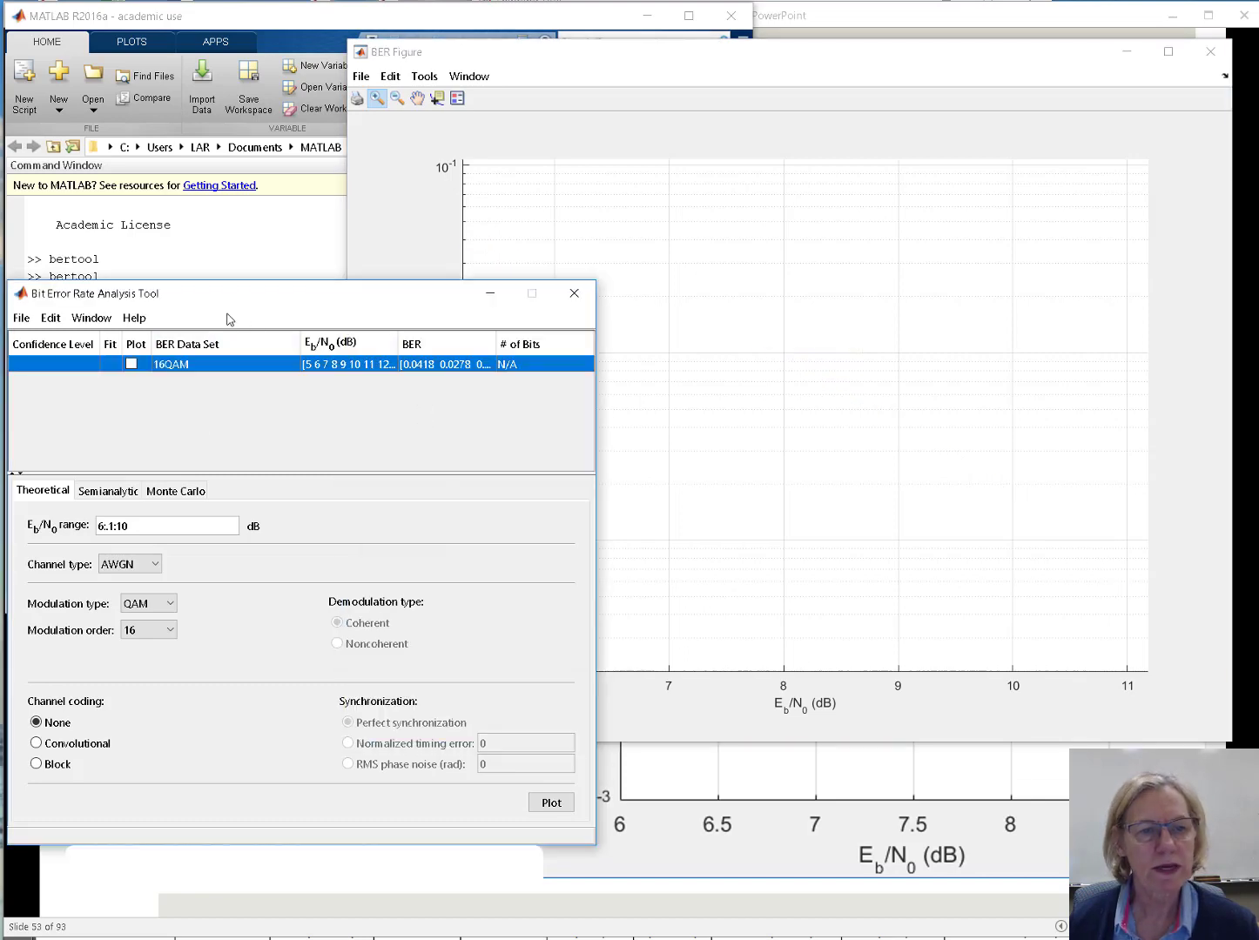
left_click(551, 803)
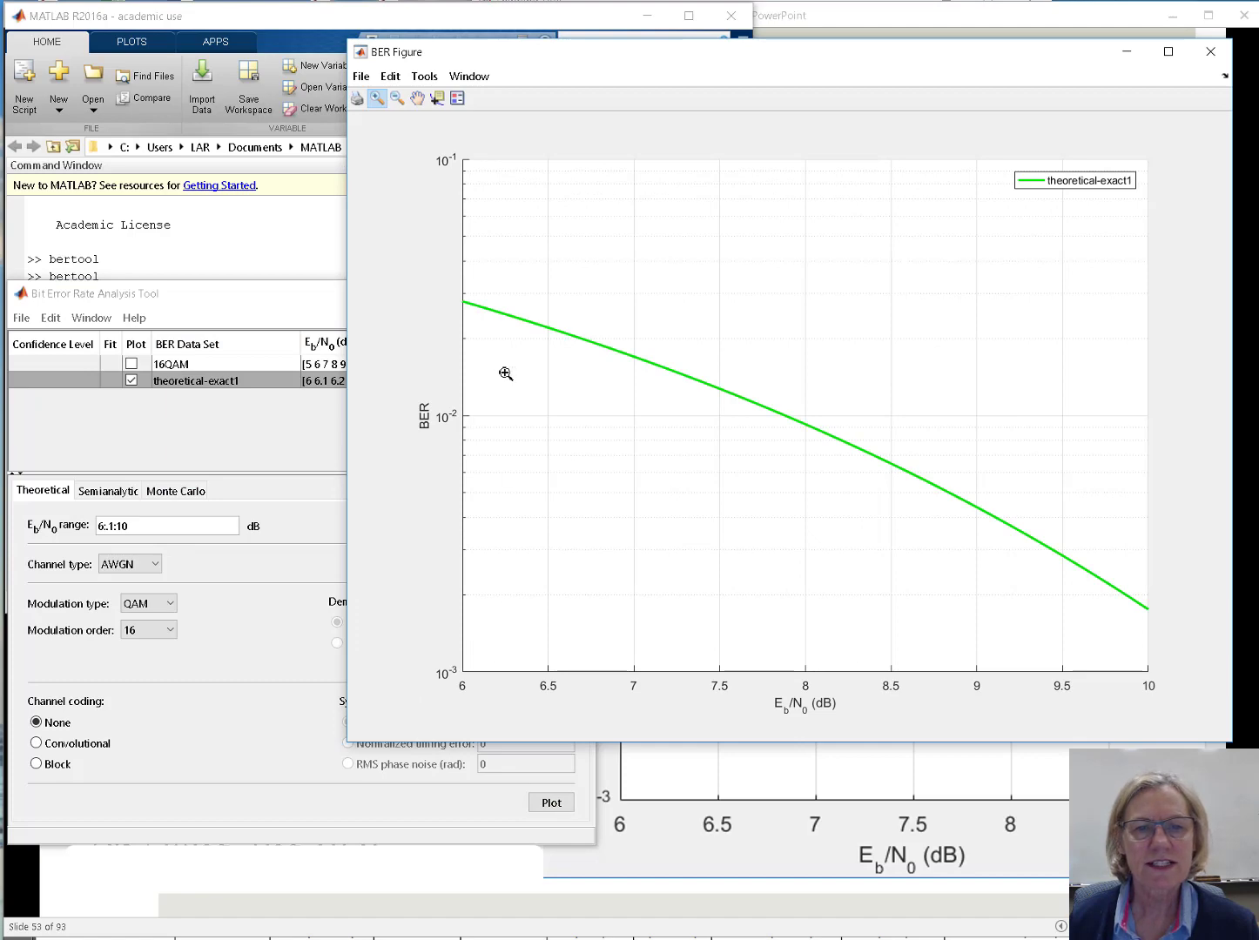
Rename the theoretical-exact1 data set to 16QAM.
left_click(214, 383)
left_click(224, 384)
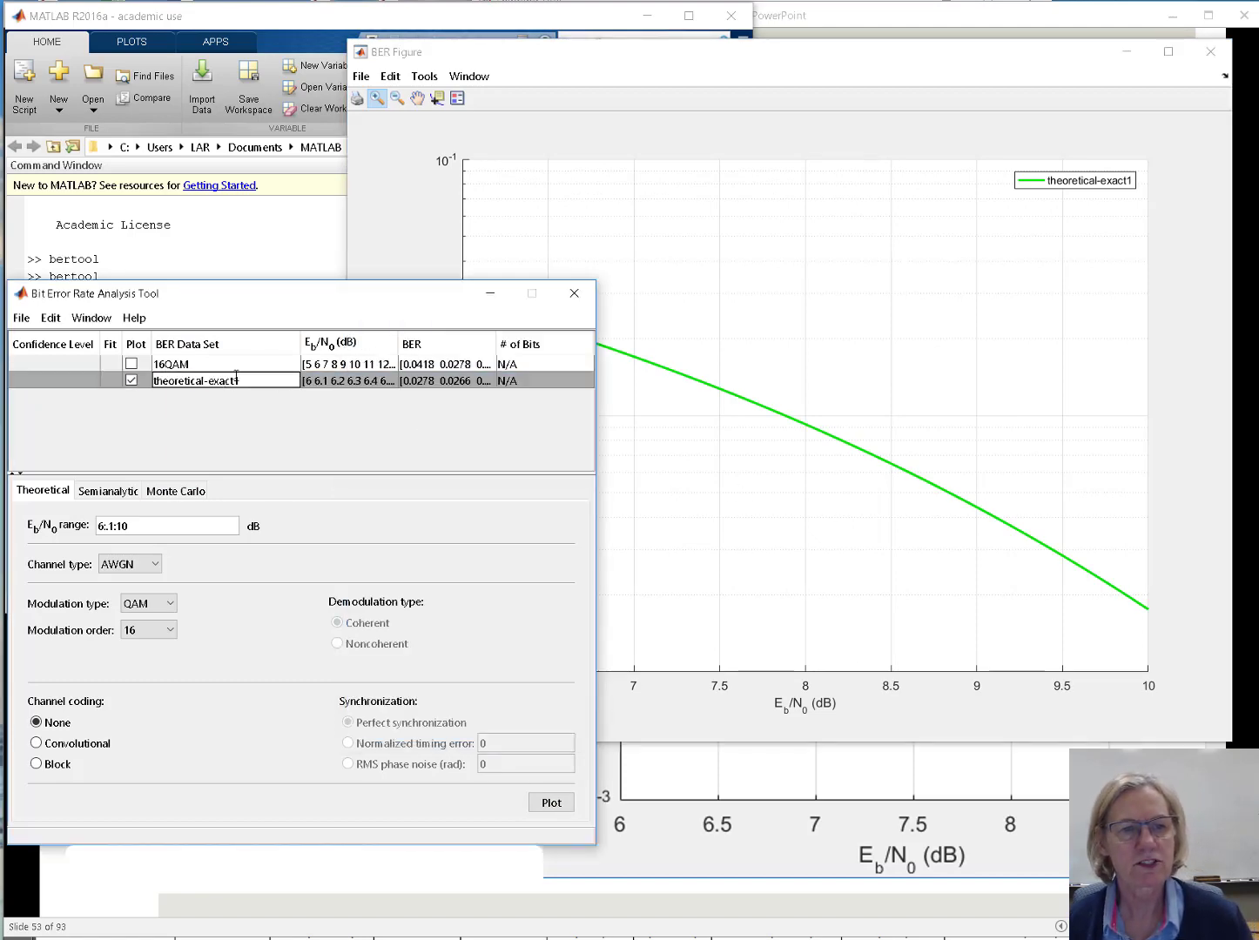
left_click_drag(235, 381, 101, 374)
key("BackSpace")
key("Delete")
type("16QAM")
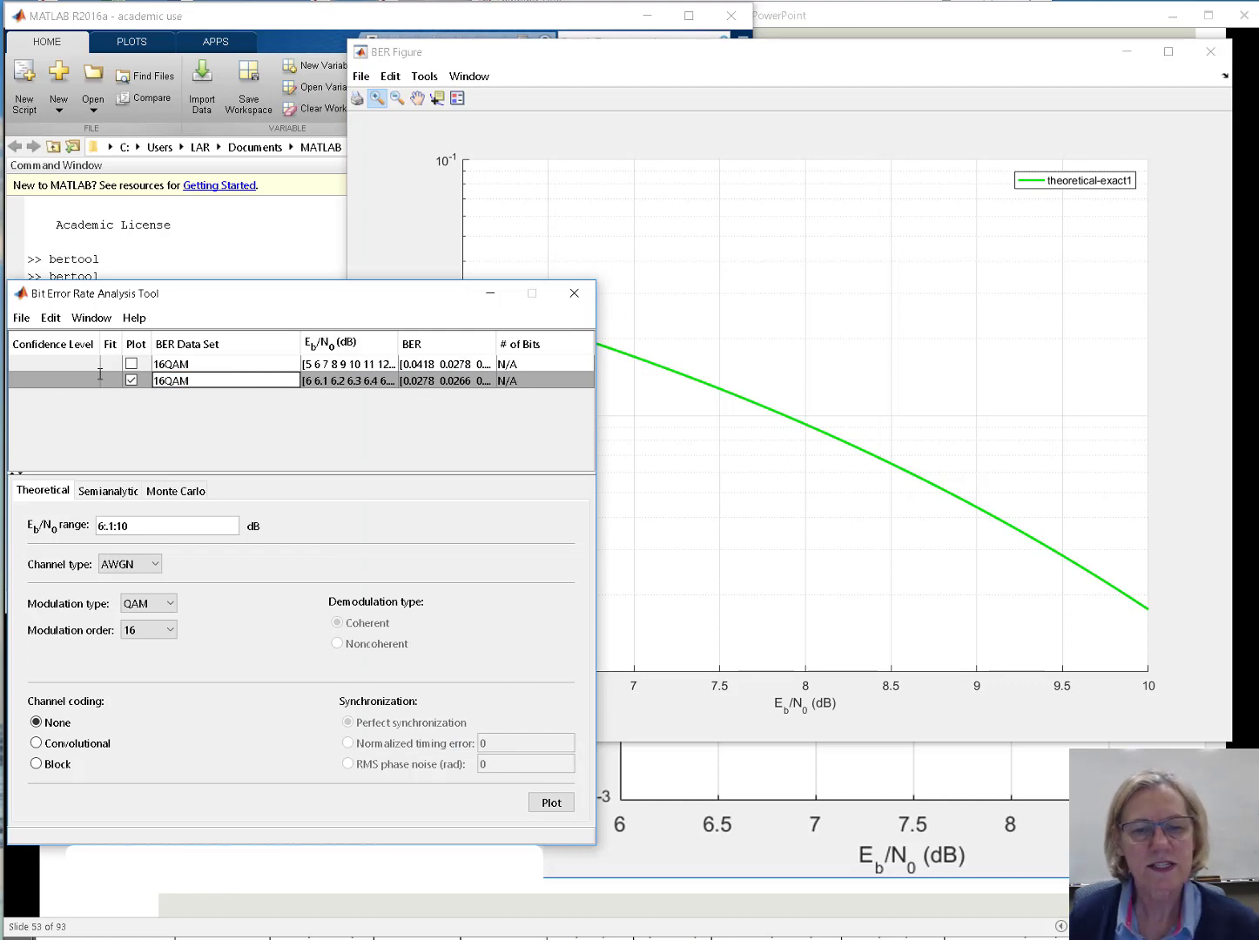
Zoom out to the full axes, then zoom a rectangle so the green curve fills the plot.
left_click(711, 480)
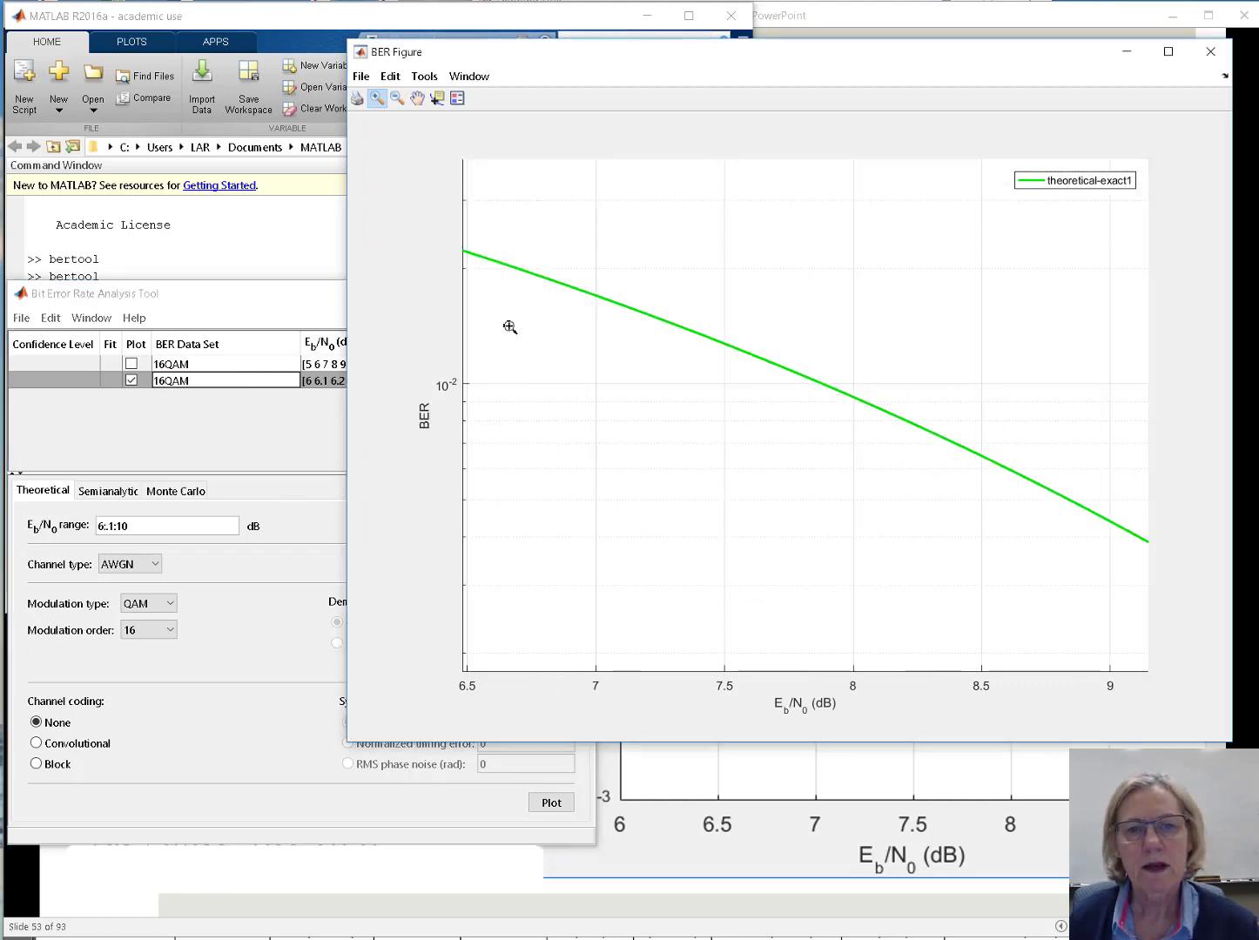
left_click(397, 98)
left_click(664, 424)
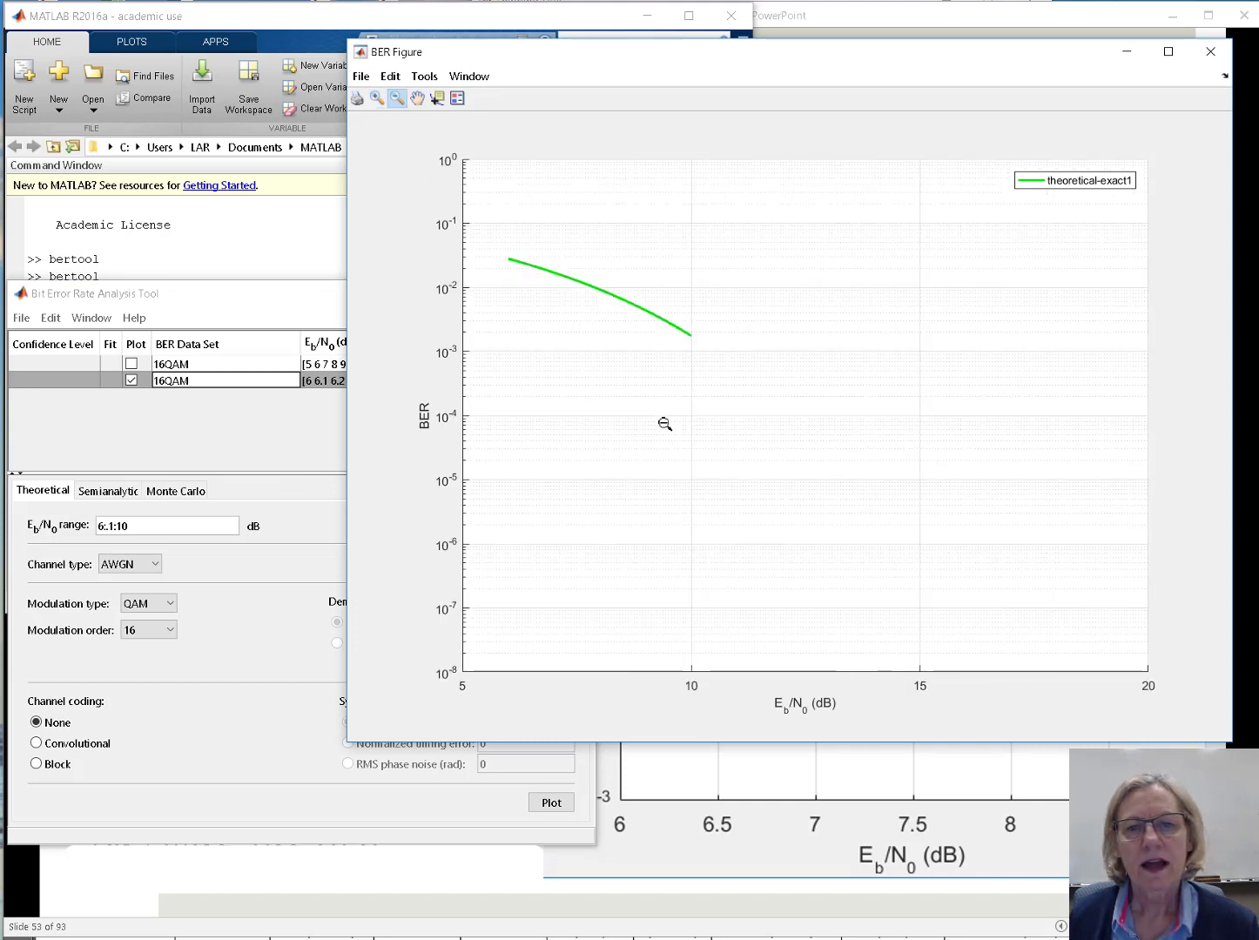
left_click(376, 100)
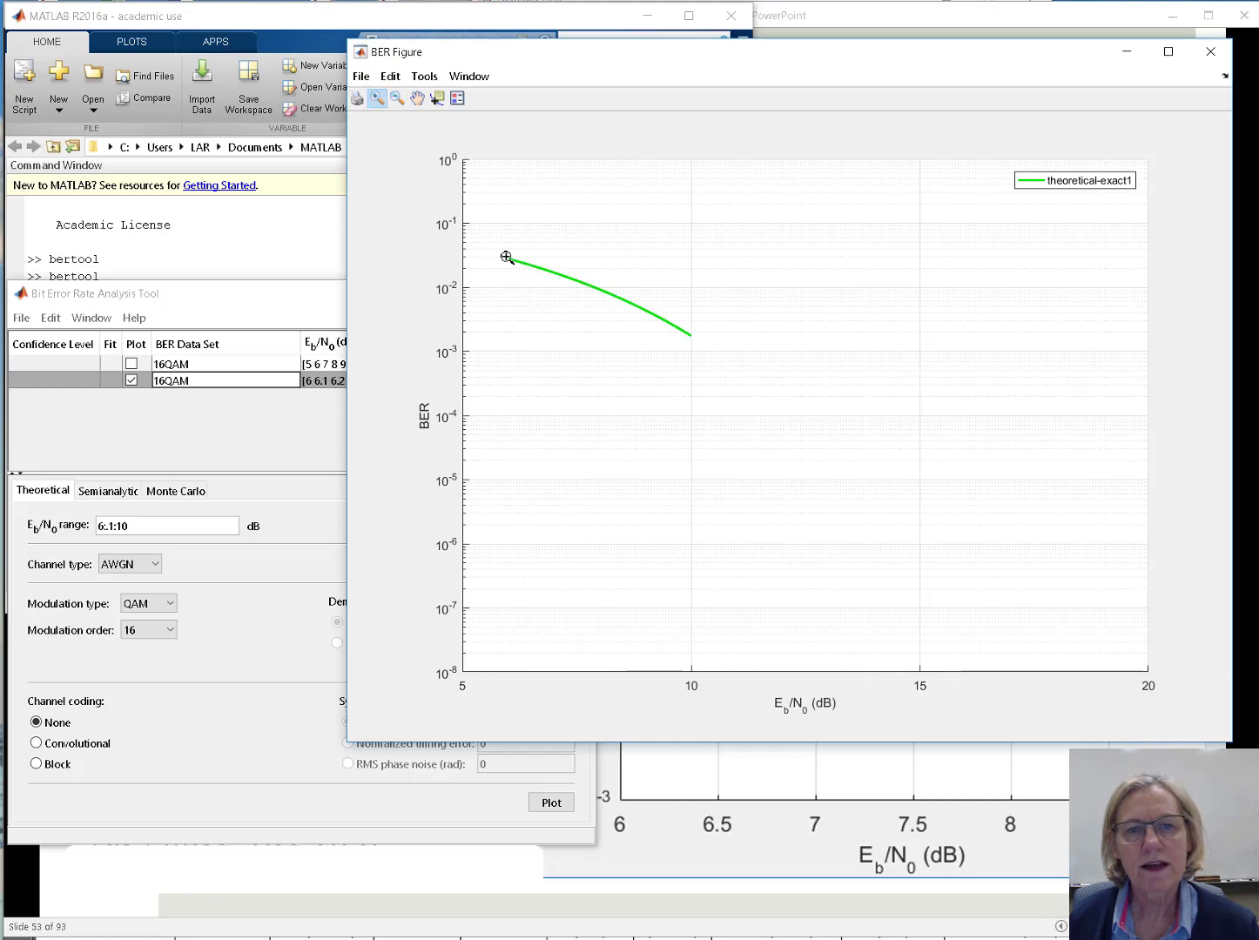
left_click_drag(505, 256, 699, 338)
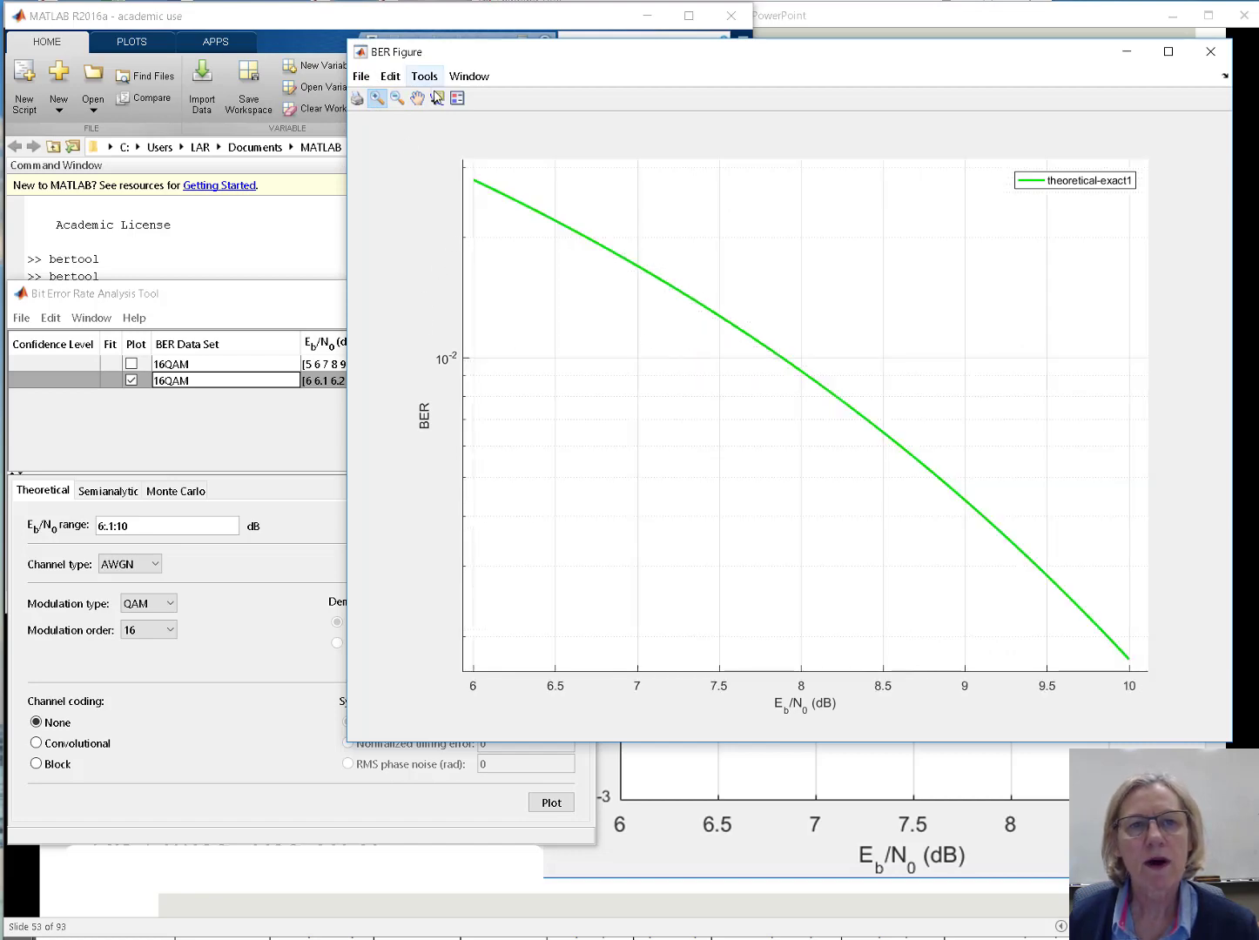
Place a data cursor near BER 2e-2 (X 6.7 dB, Y 0.0199), then return to Acrobat.
left_click(437, 98)
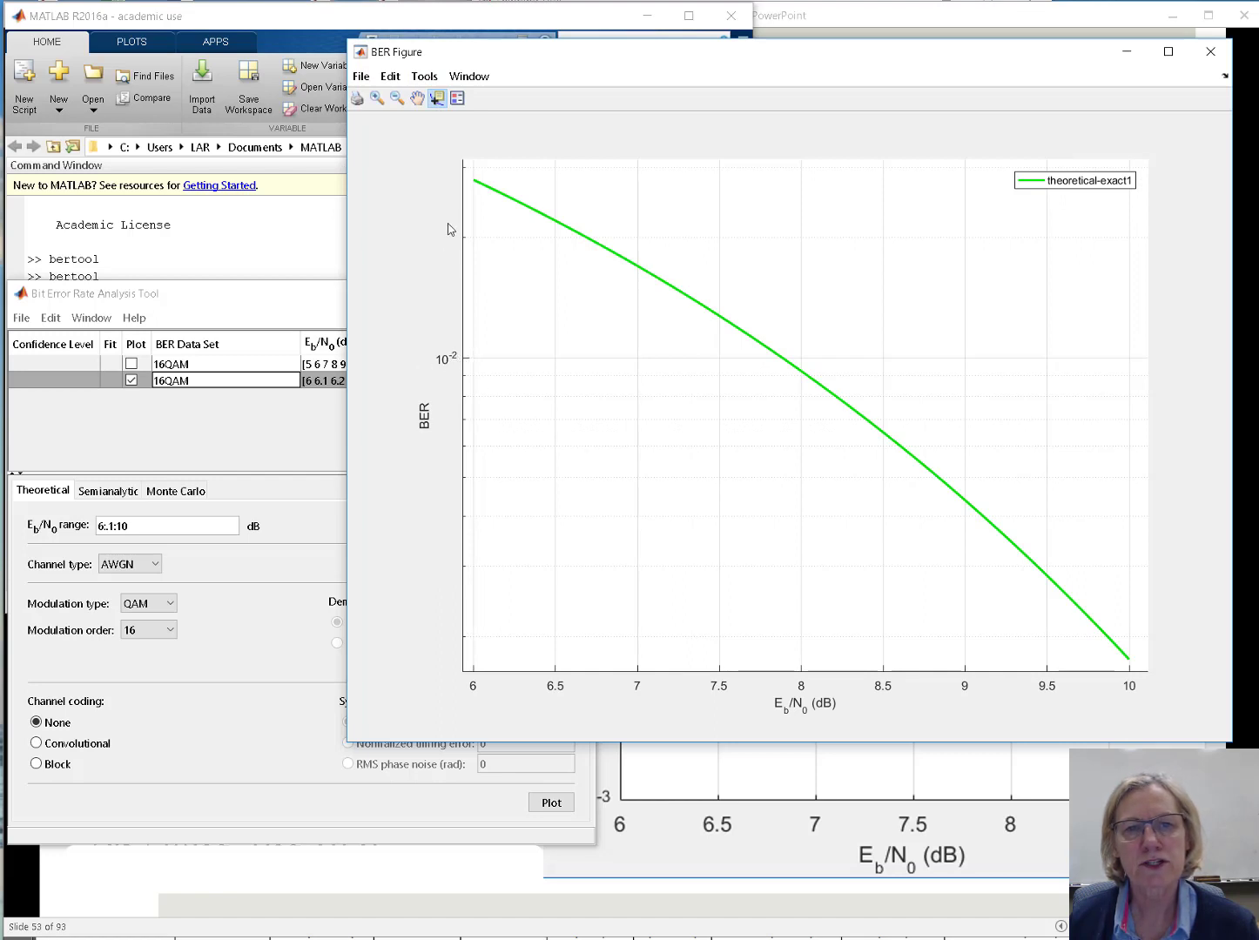
left_click(589, 238)
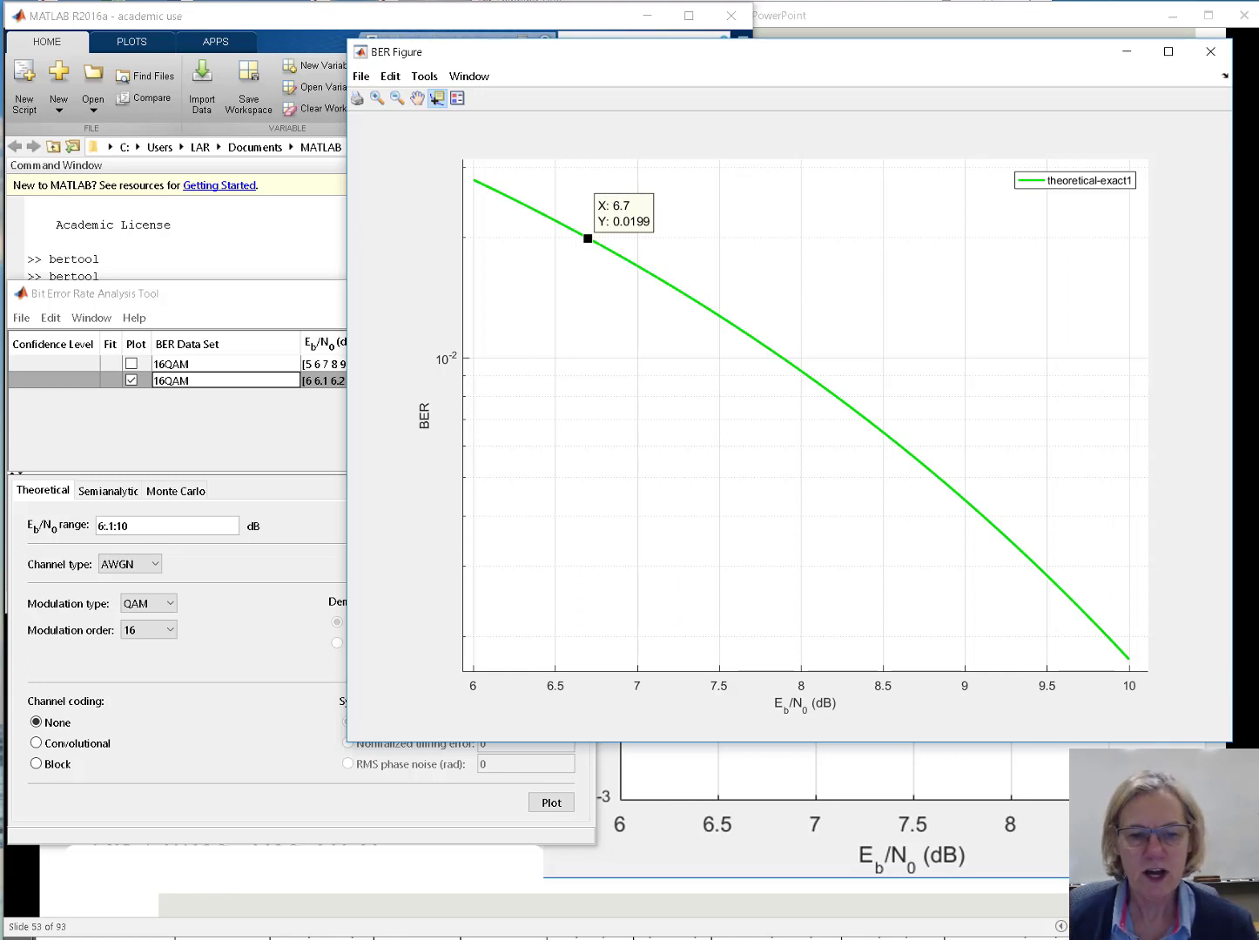
key("alt+Tab")
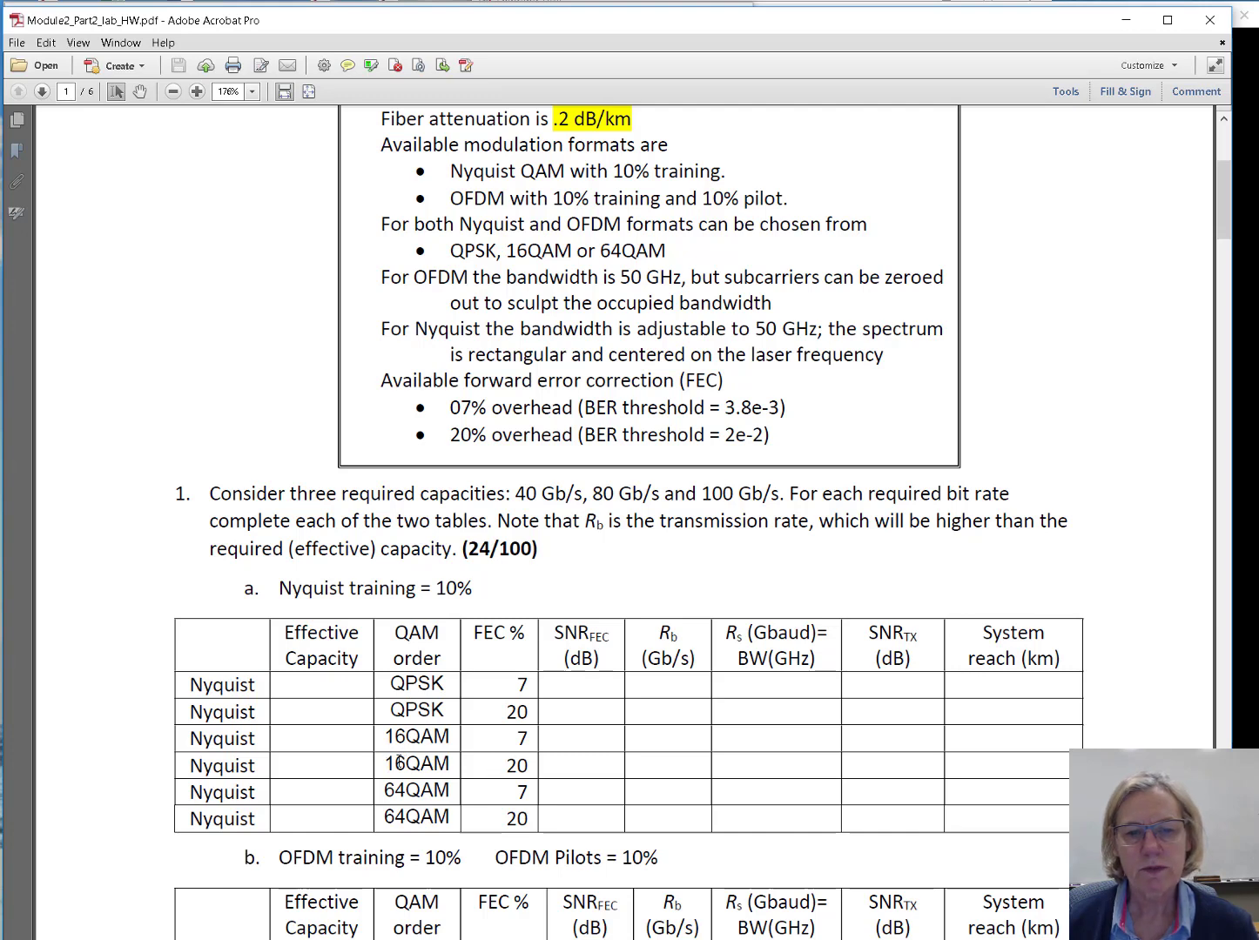
Compare the 16QAM 20% and 64QAM 7% table rows with the BER figure, then return to slide 53.
left_click_drag(412, 763, 526, 791)
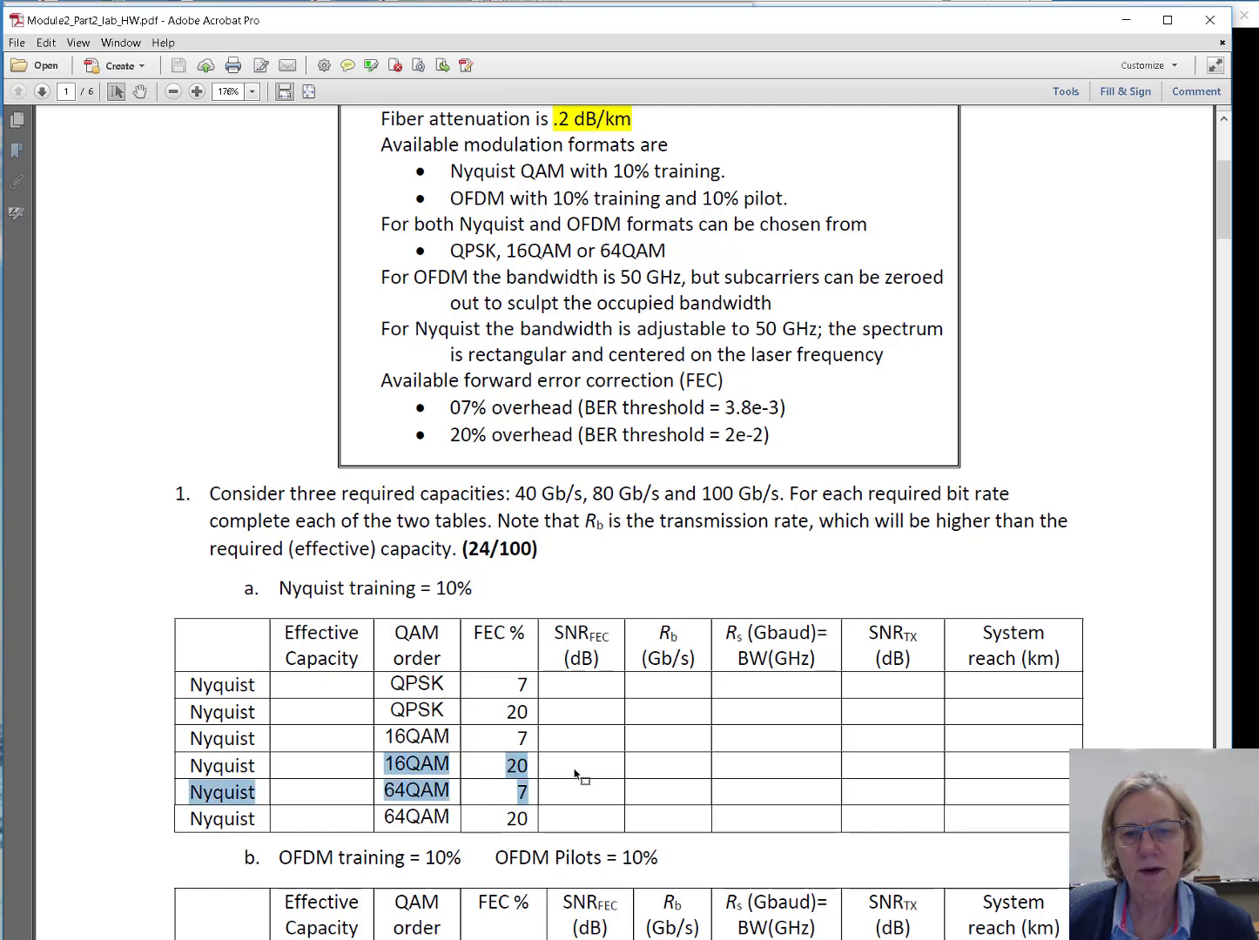
left_click(575, 768)
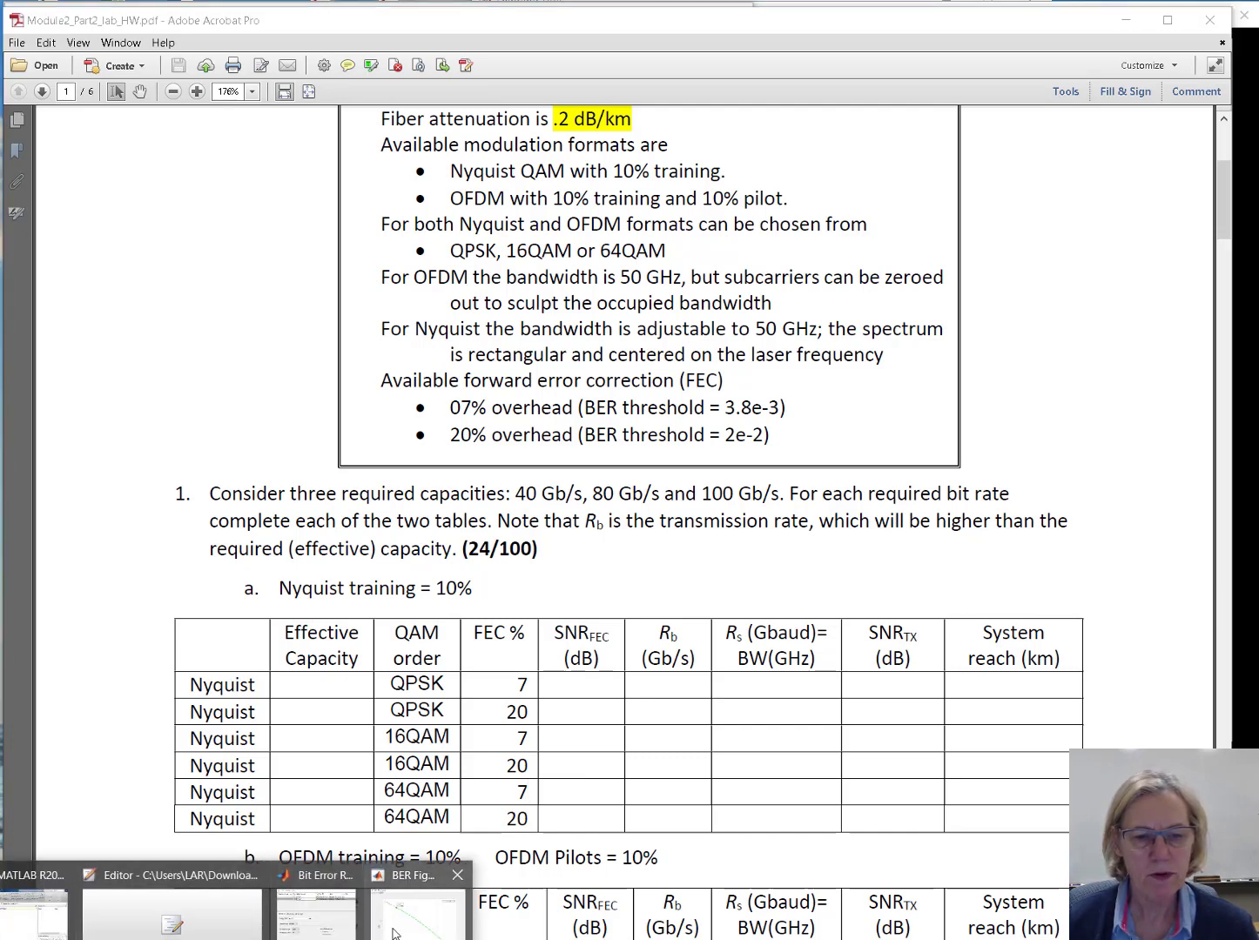
left_click(393, 931)
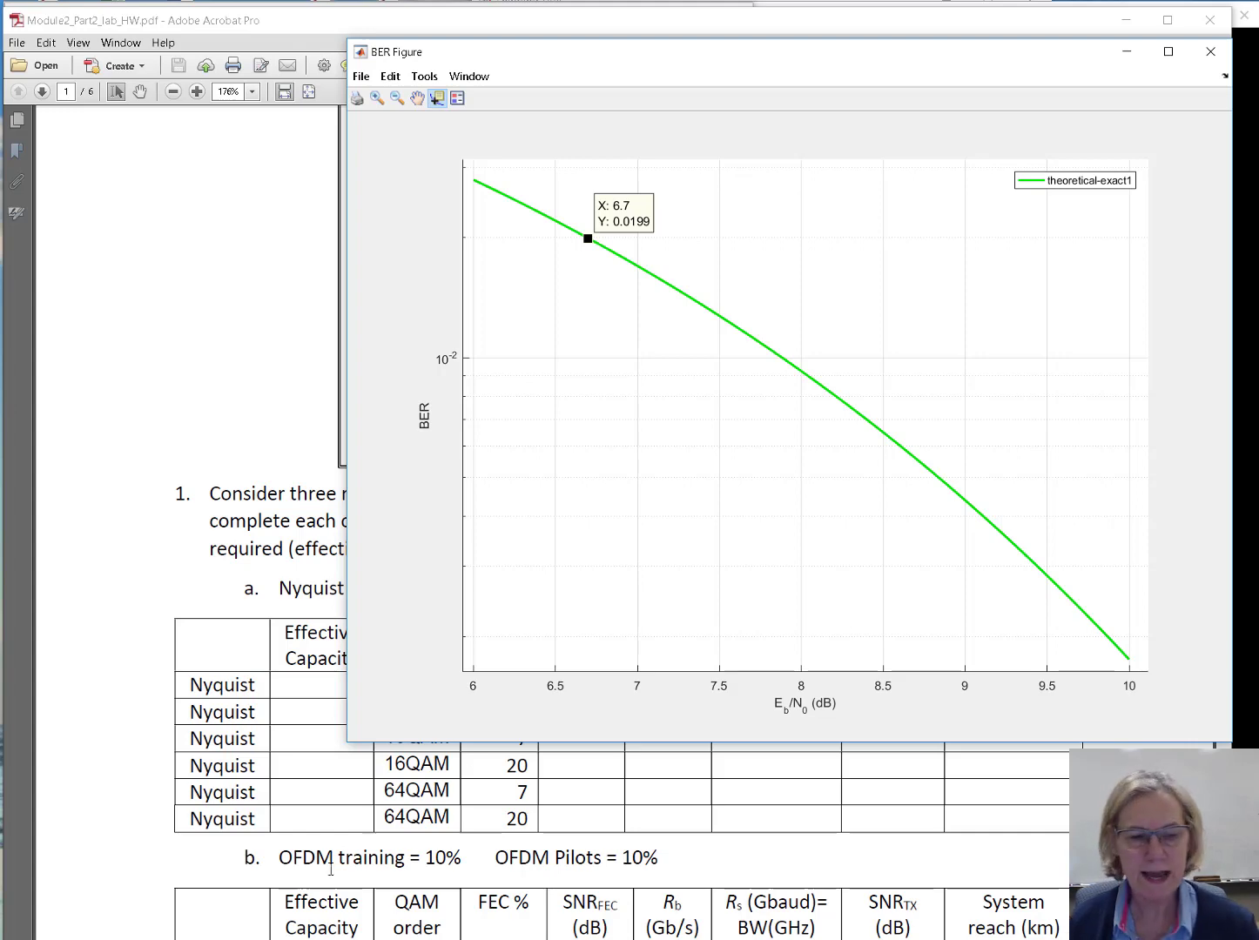
mouse_move(264, 939)
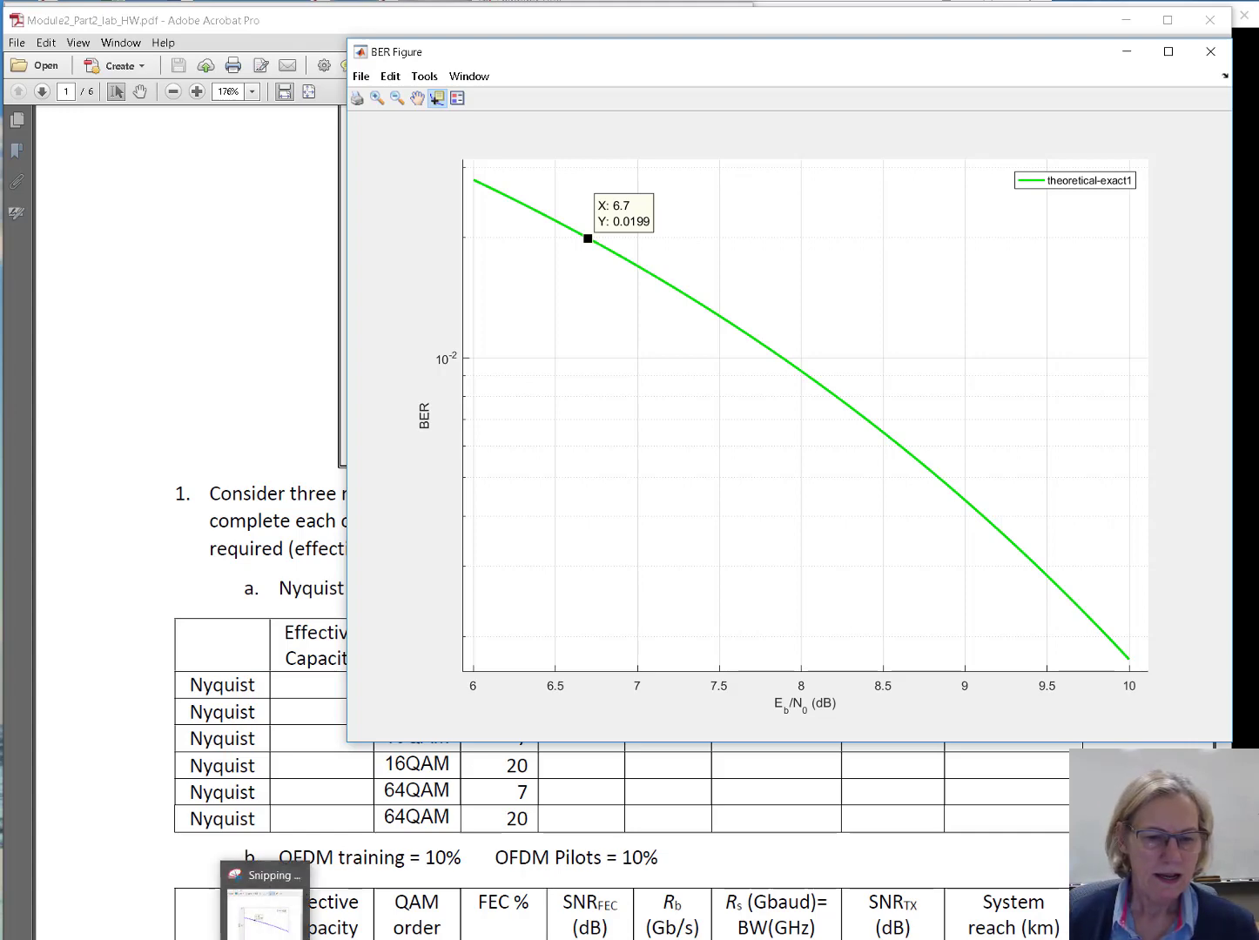
key("alt+Tab")
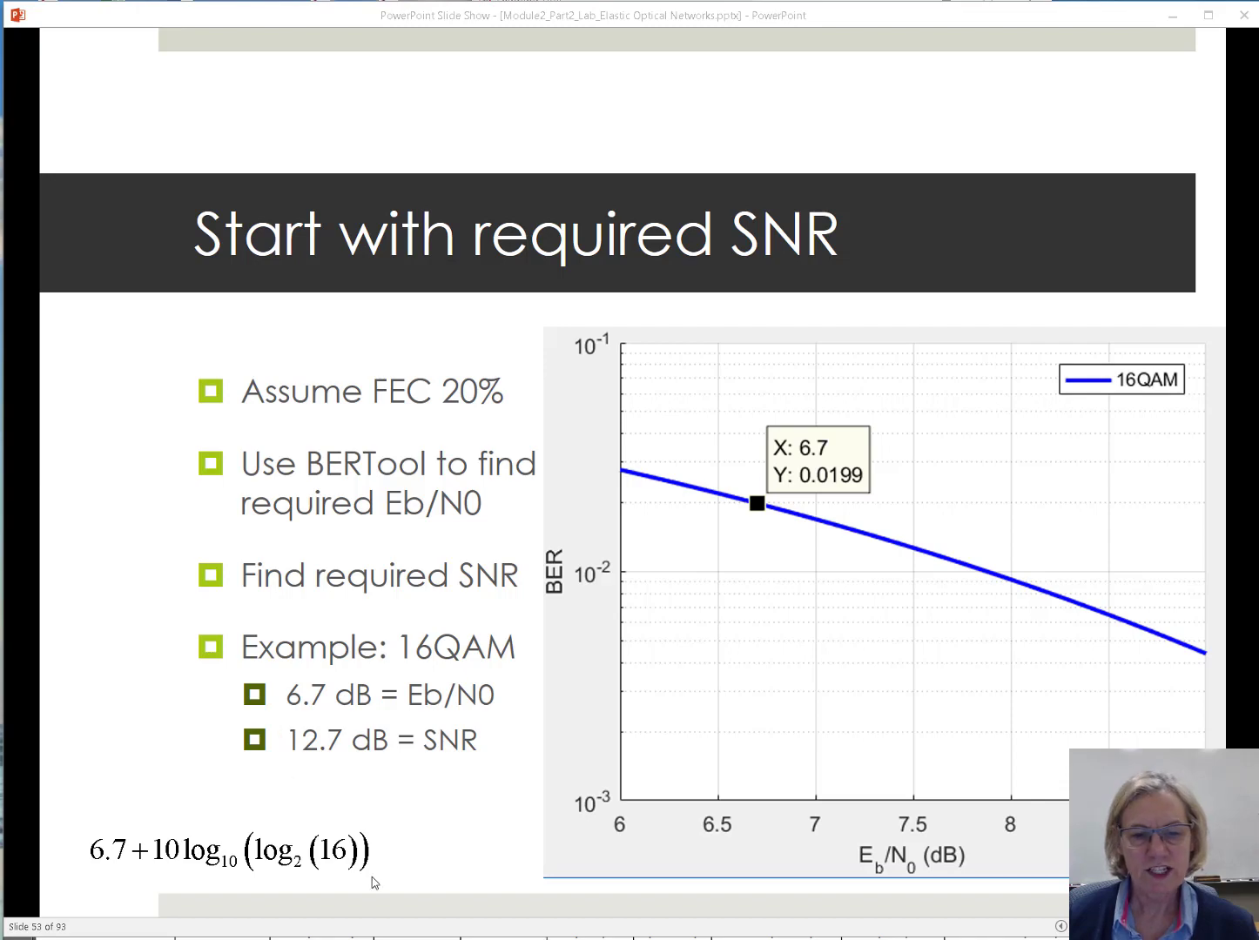
Leave the homework table and switch back to the required-SNR slide show using Alt+Tab.
key("alt+Tab")
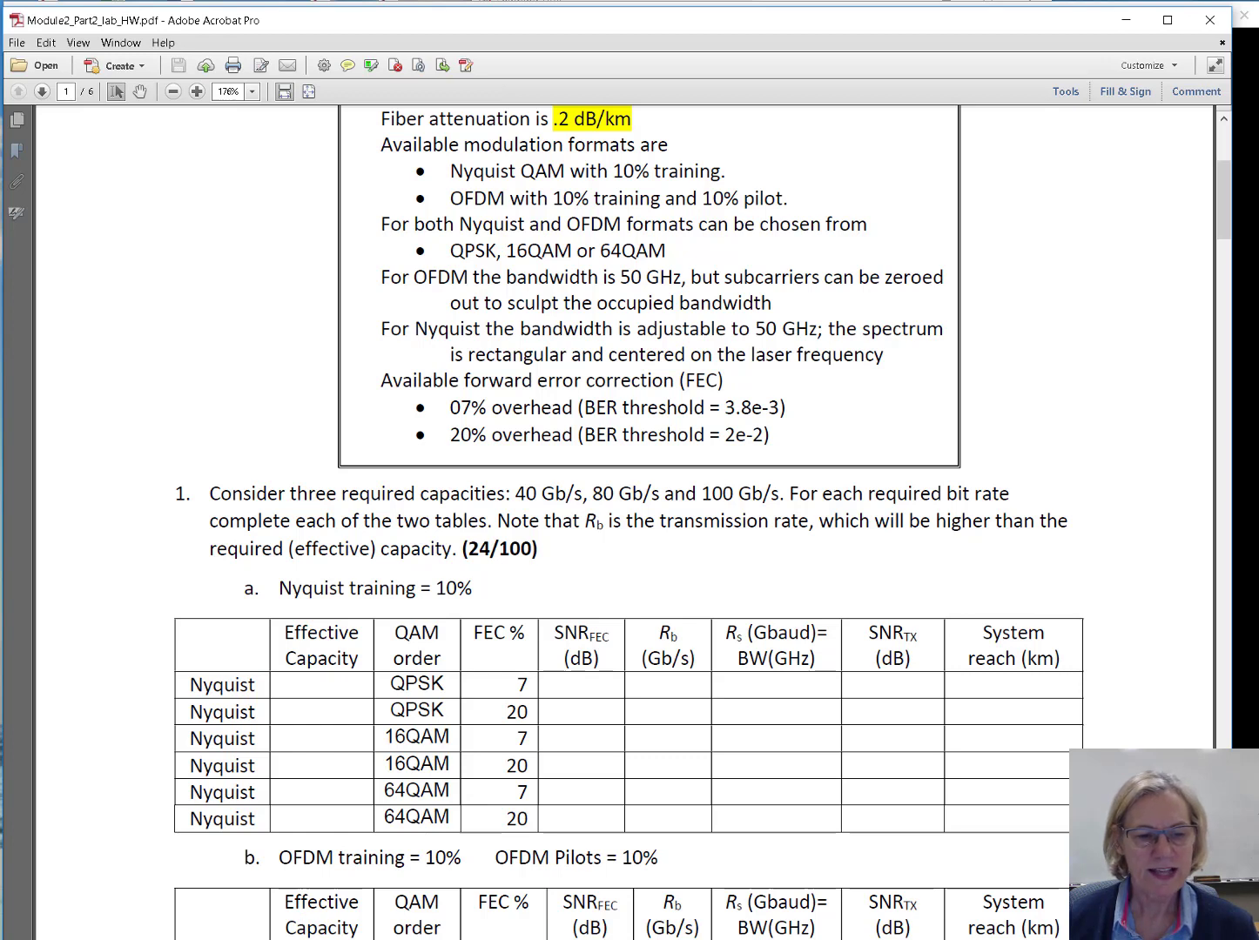
Advance to slide 54's 7% FEC example at 15.45 dB SNR, with the Bit Error Rate Analysis Tool beside it.
mouse_move(93, 939)
left_click(85, 909)
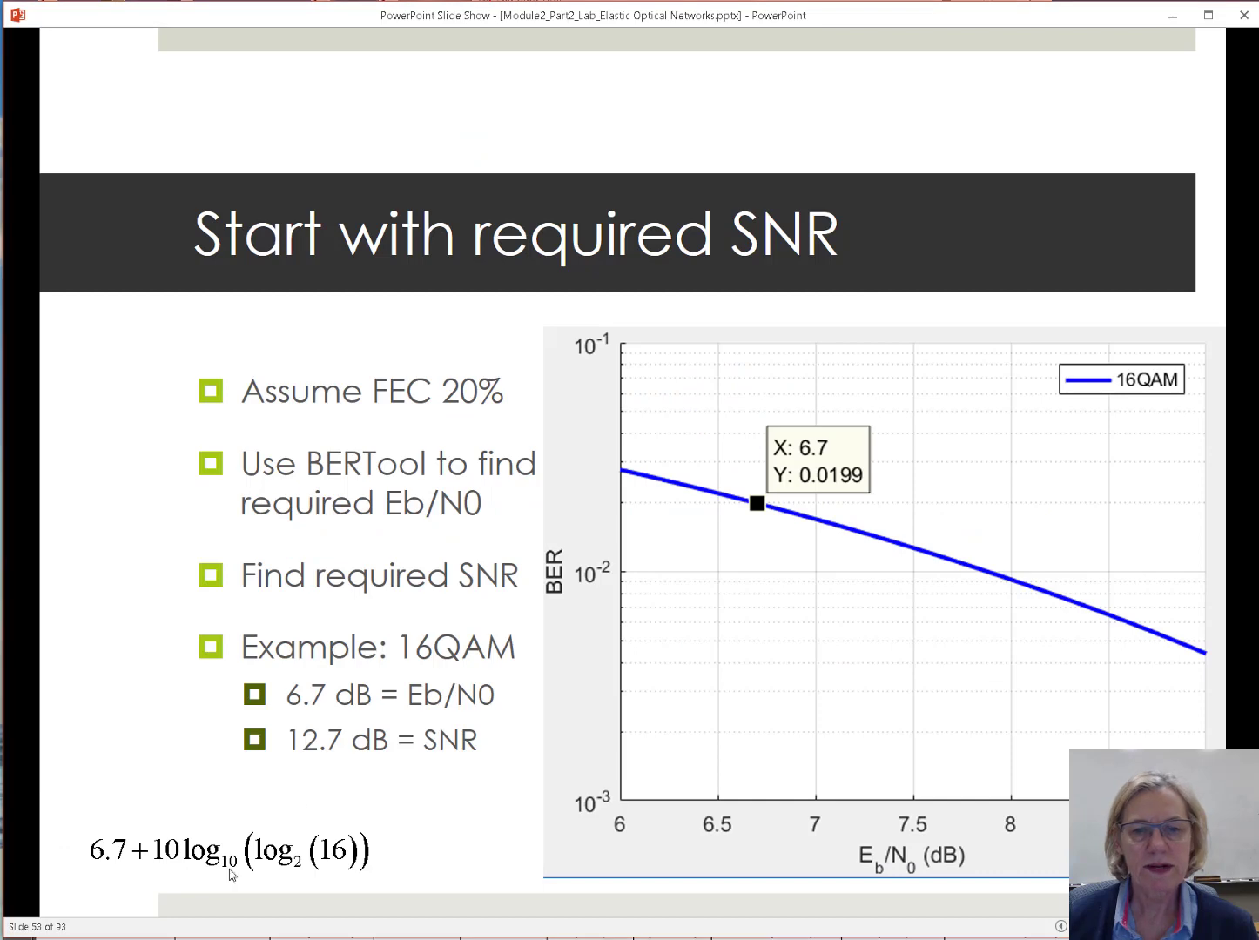
left_click(366, 679)
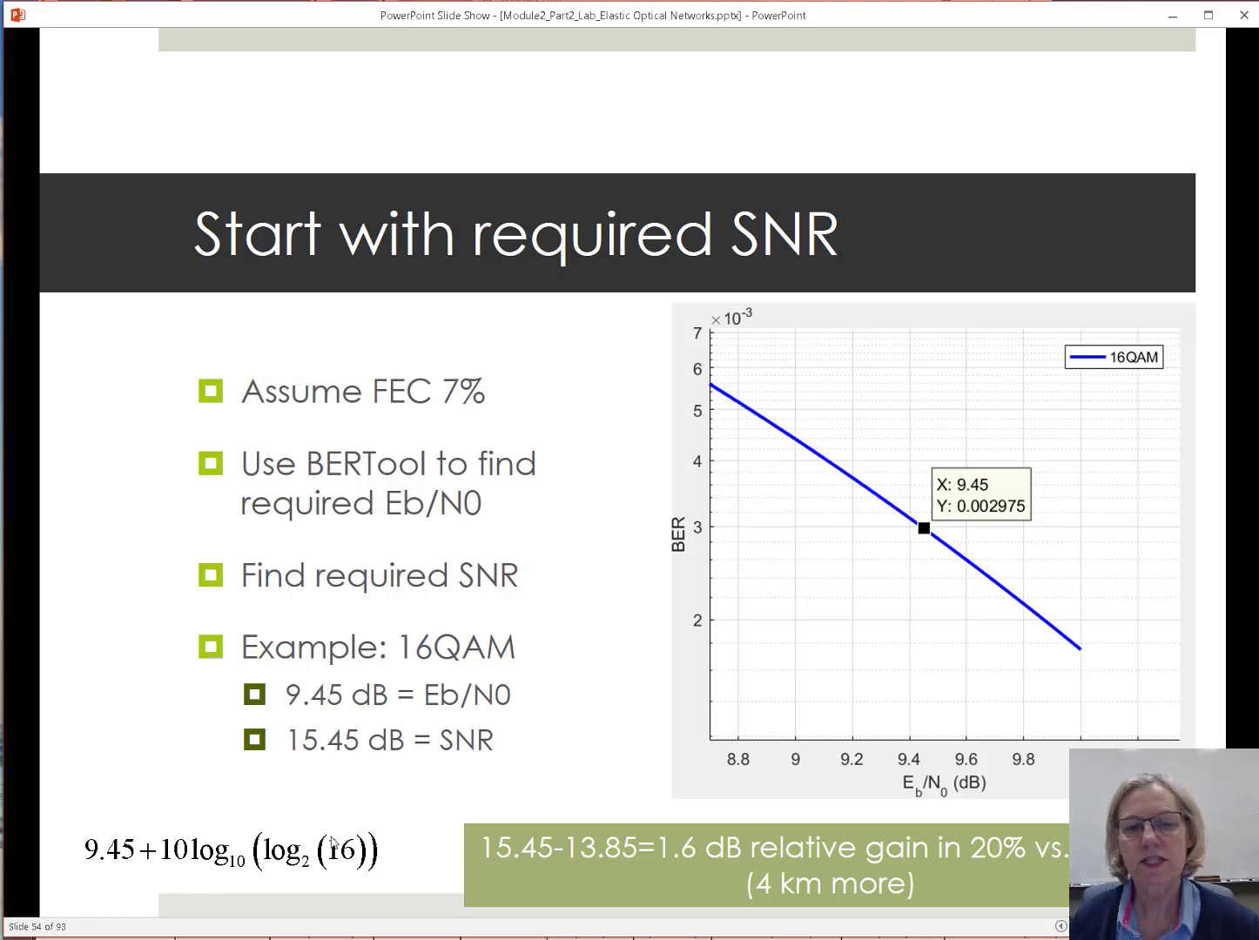
mouse_move(207, 923)
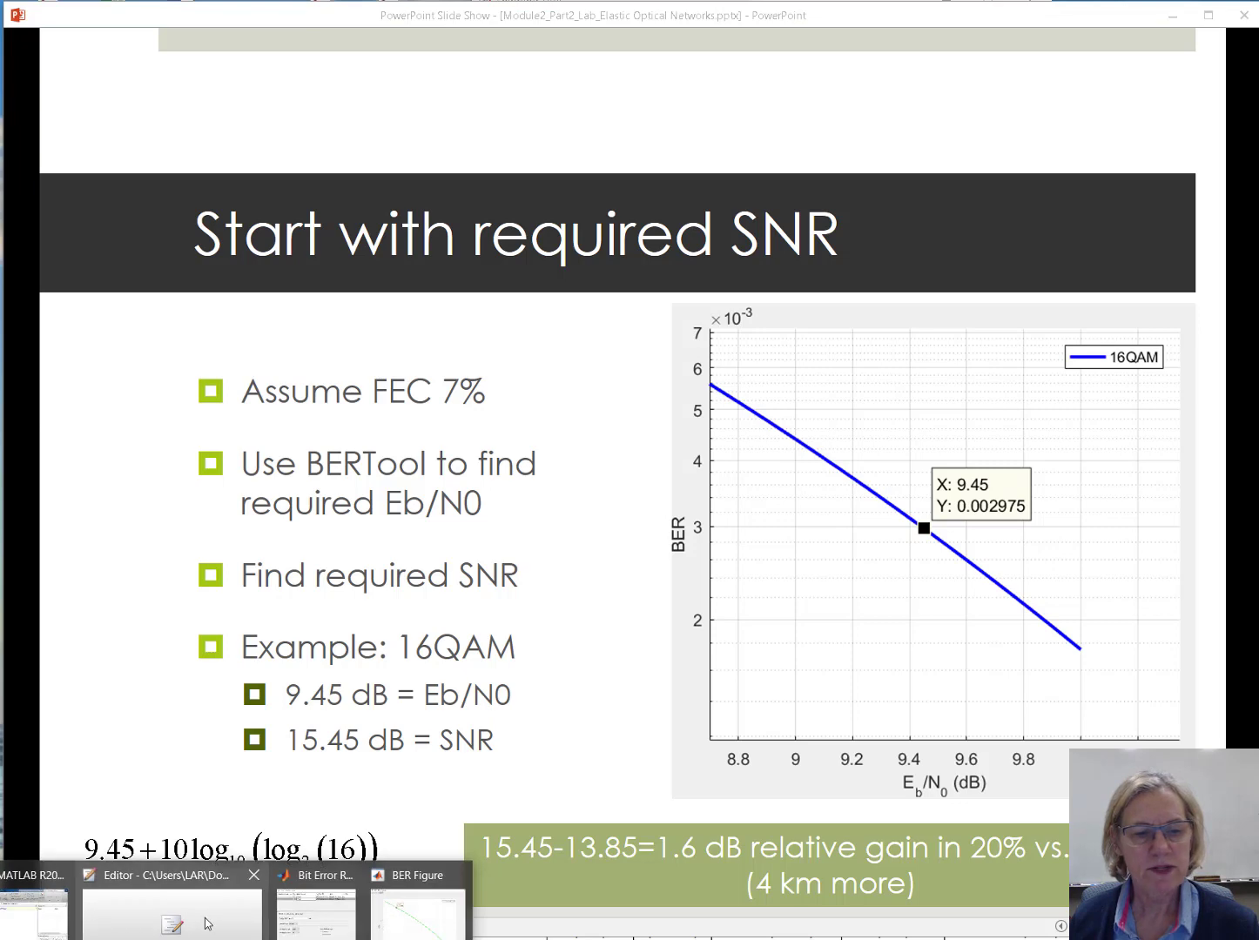
left_click(352, 924)
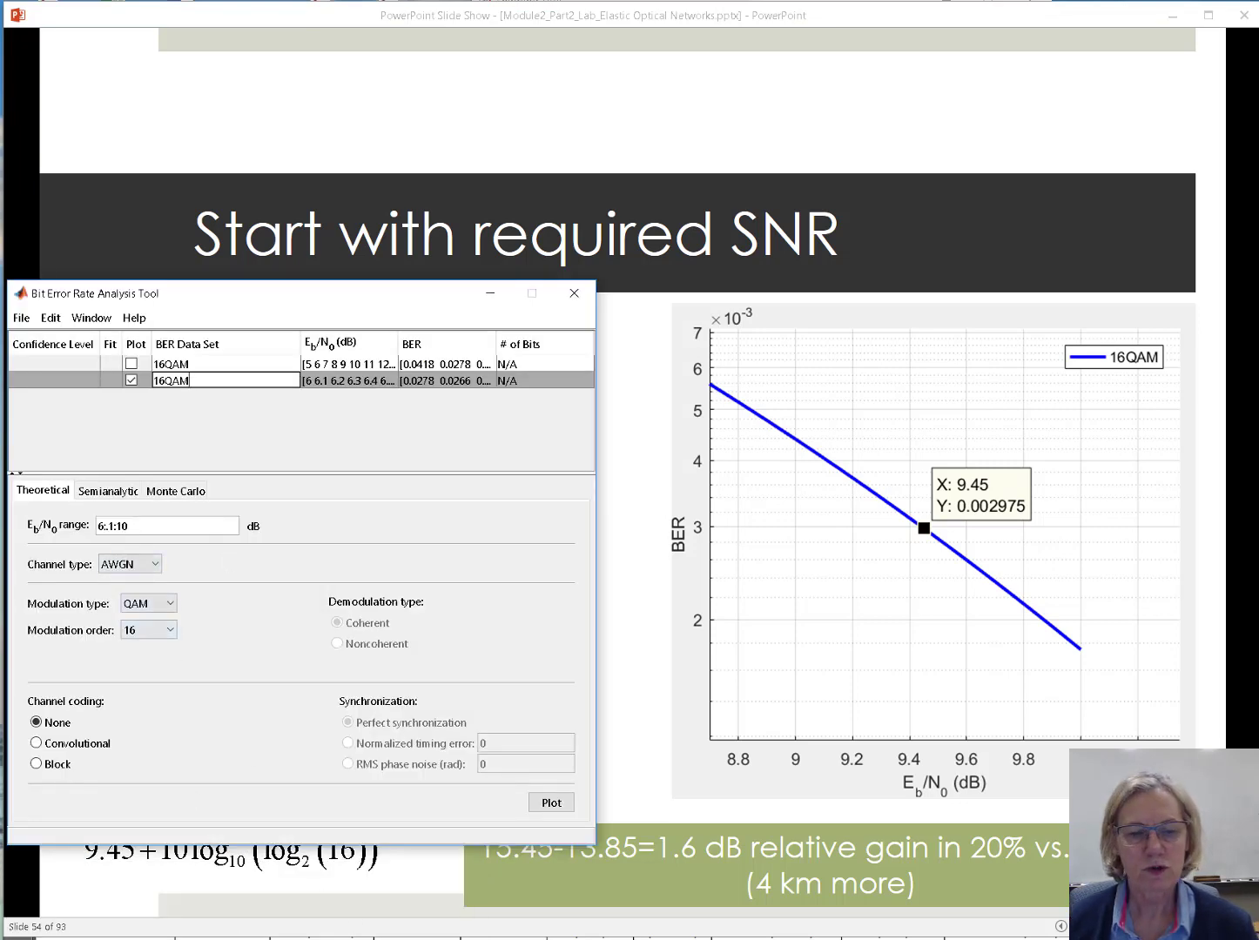